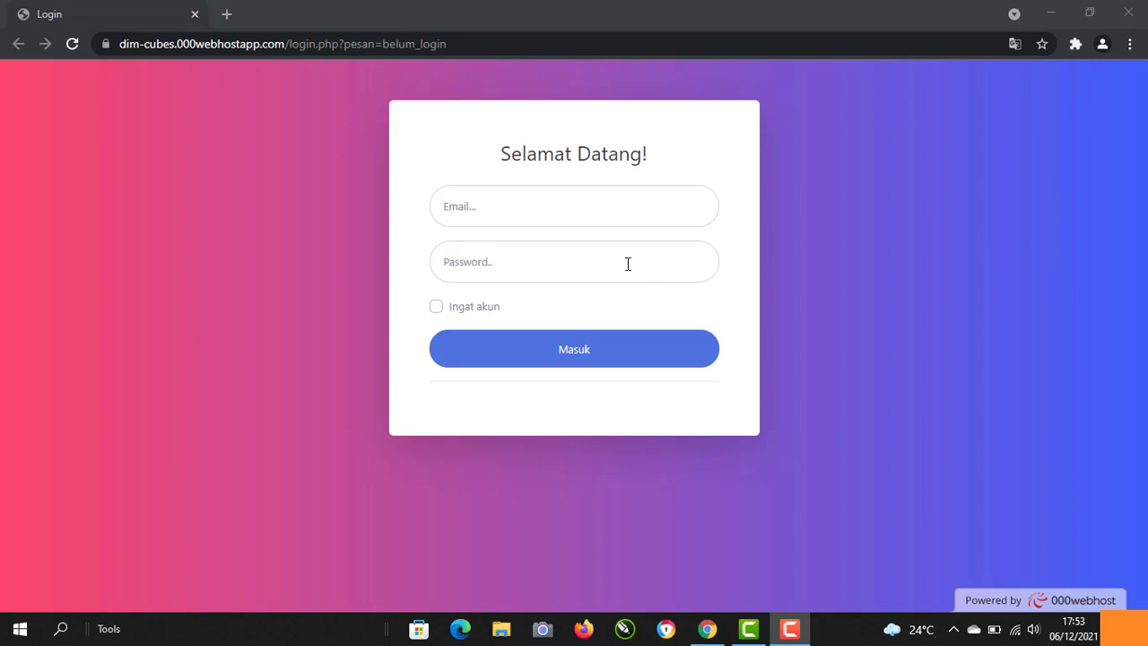
Step: Log in with the administrator e-mail and password, ticking 'Ingat akun' to remember the account
{"action": "left_click", "coordinate": [500, 212]}
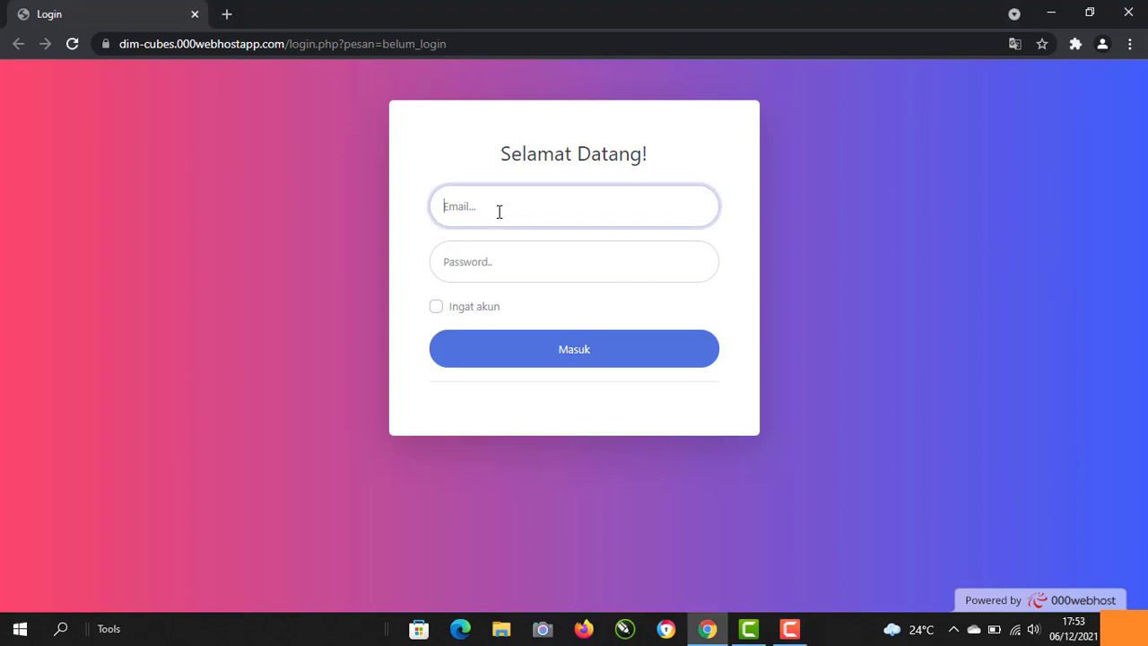
{"action": "type", "text": "admin@mail.com"}
{"action": "left_click", "coordinate": [498, 262]}
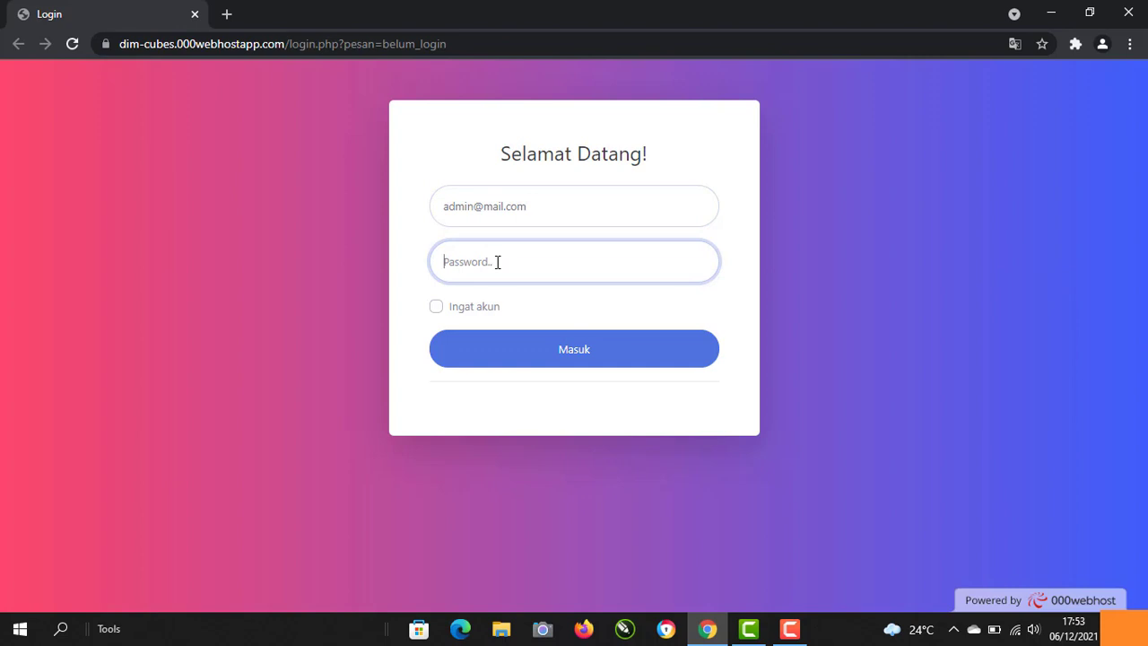
{"action": "type", "text": "admin"}
{"action": "left_click", "coordinate": [437, 308]}
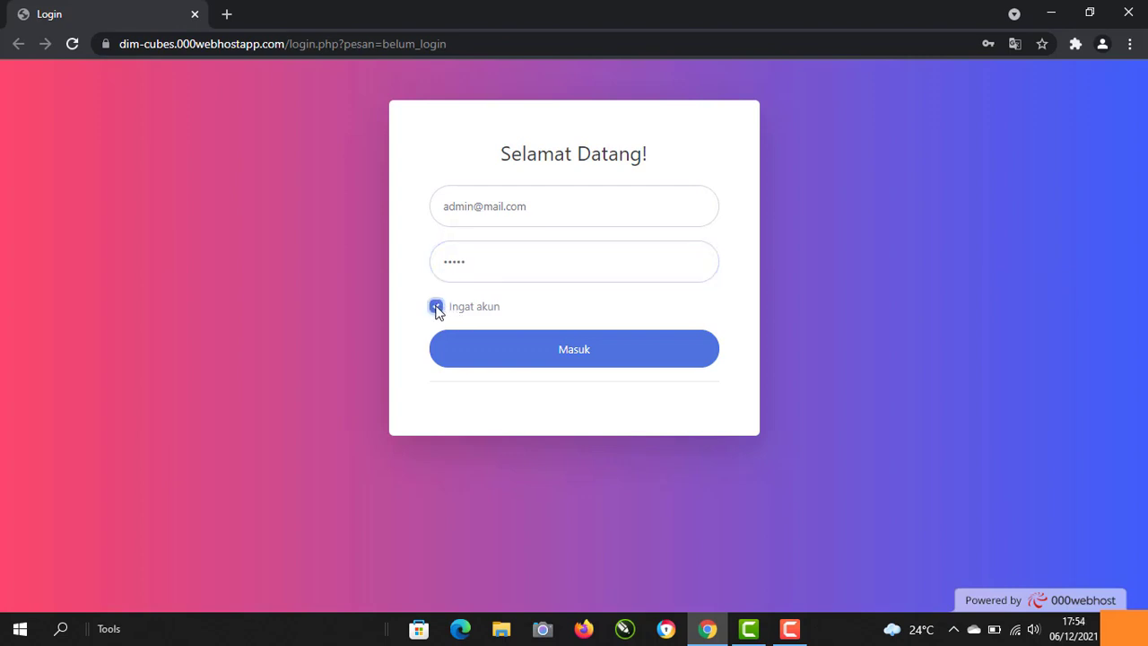
{"action": "left_click", "coordinate": [522, 353]}
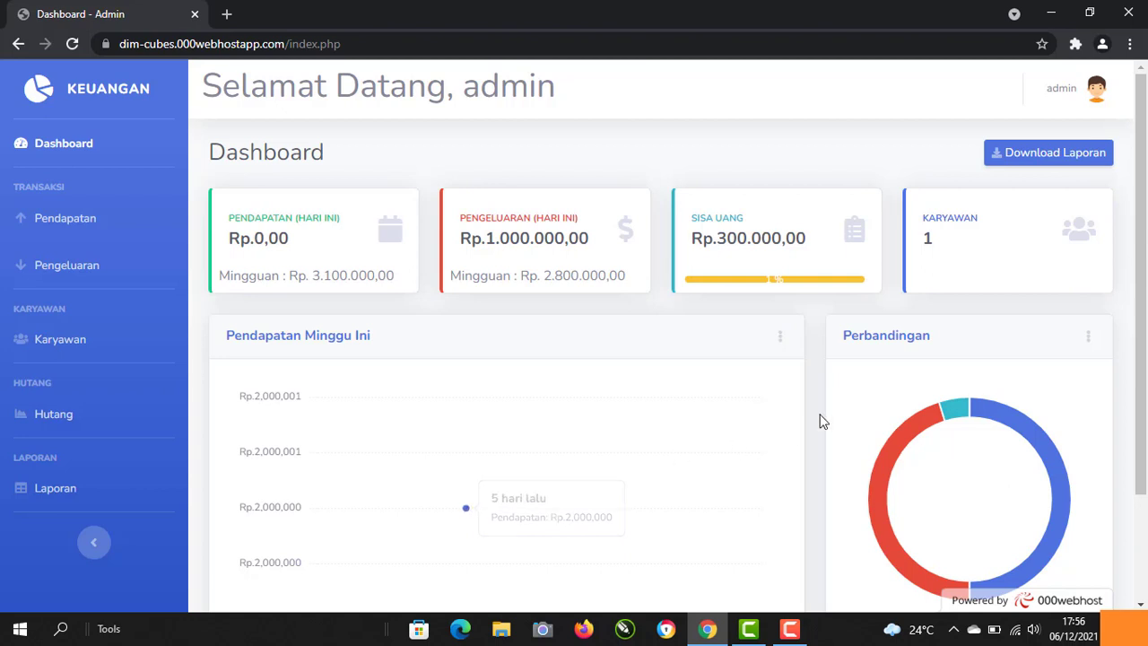
Step: Scroll down to the Pendapatan Minggu Ini and Perbandingan charts, then back up
{"action": "left_click_drag", "start_coordinate": [1140, 368], "coordinate": [1141, 452]}
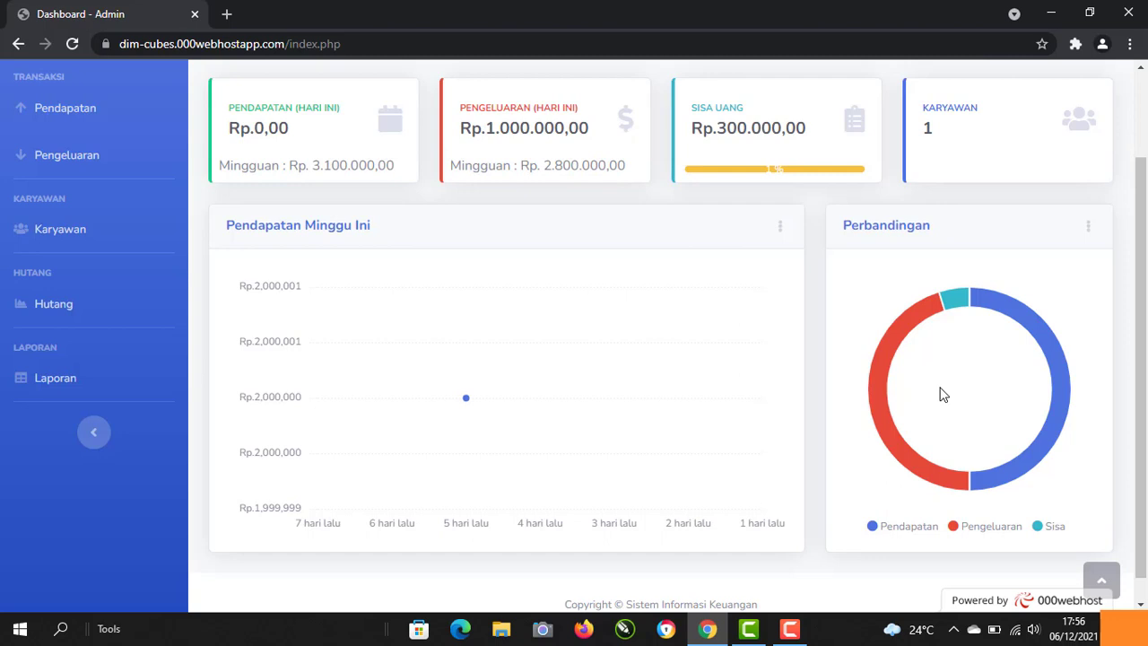
{"action": "scroll", "coordinate": [943, 394], "scroll_direction": "up", "scroll_amount": 2}
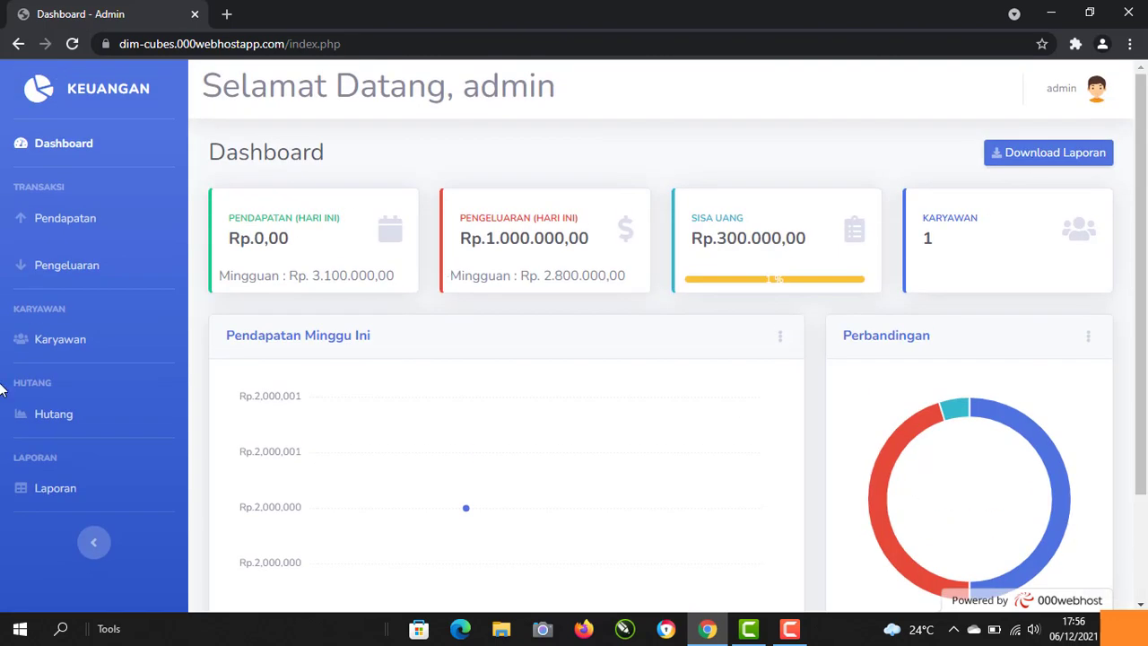
Step: Go to the Pendapatan page and scroll through its five income sources and notes
{"action": "left_click", "coordinate": [78, 225]}
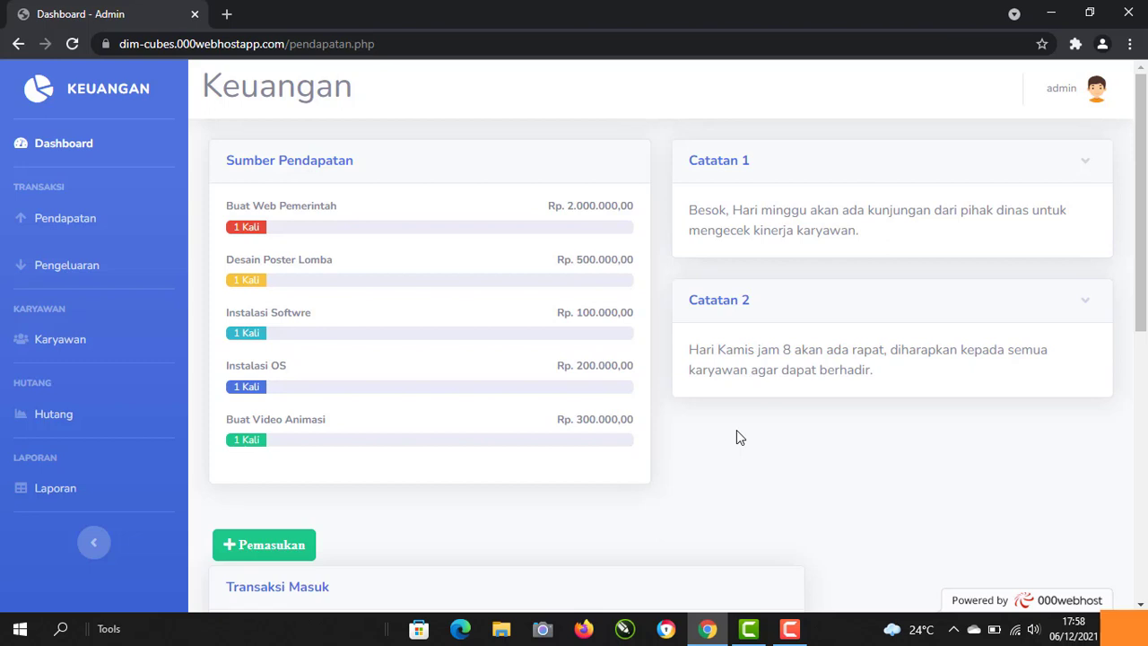
{"action": "scroll", "coordinate": [736, 437], "scroll_direction": "down", "scroll_amount": 3}
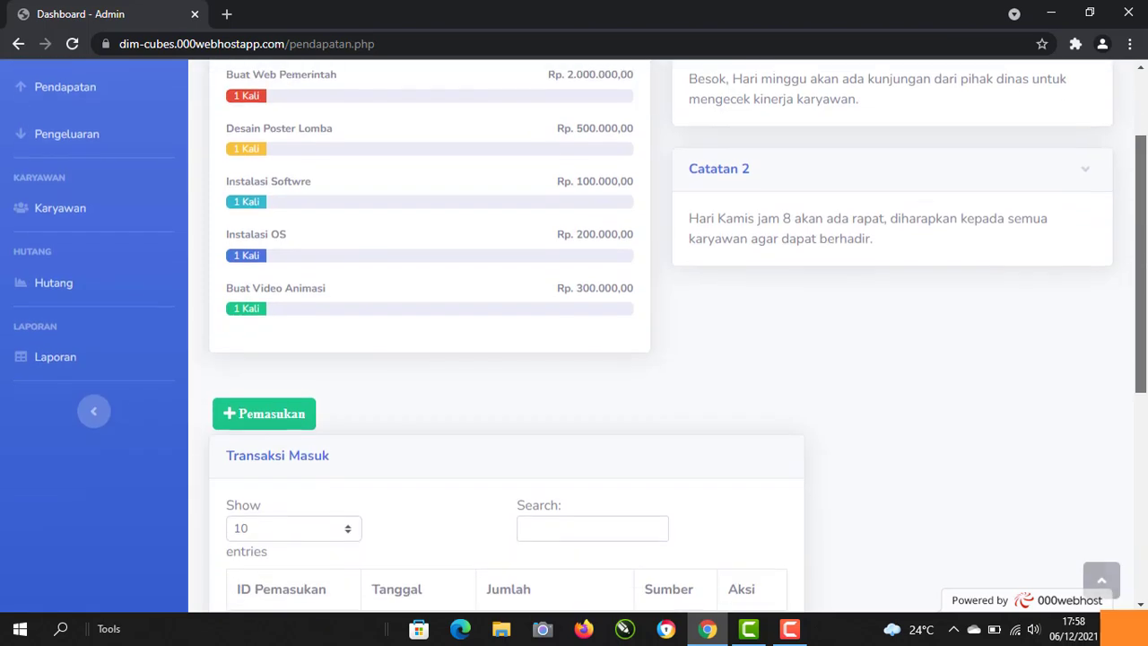
{"action": "left_click_drag", "start_coordinate": [1145, 348], "coordinate": [1146, 440]}
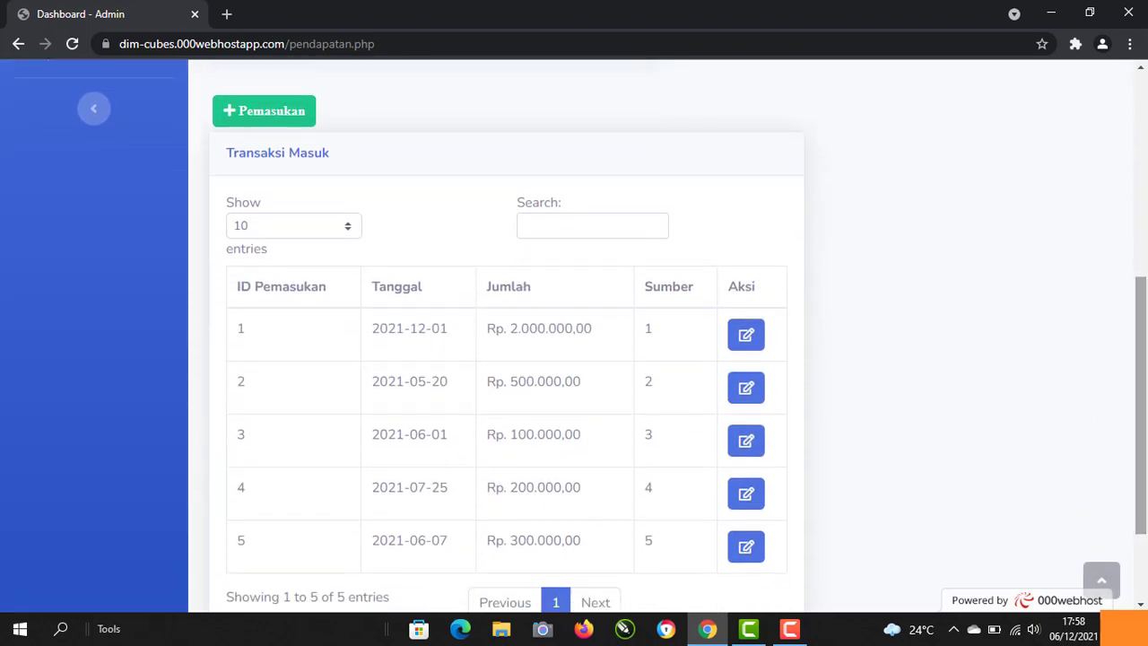
{"action": "scroll", "coordinate": [1146, 395], "scroll_direction": "down", "scroll_amount": 1}
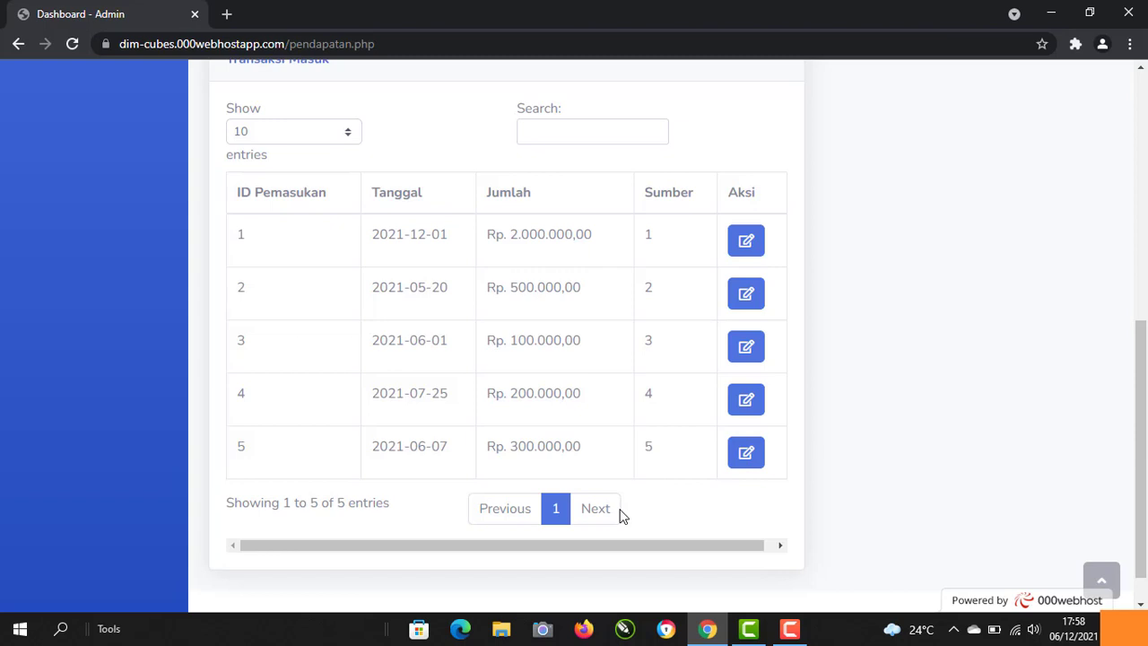
{"action": "scroll", "coordinate": [810, 493], "scroll_direction": "up", "scroll_amount": 1}
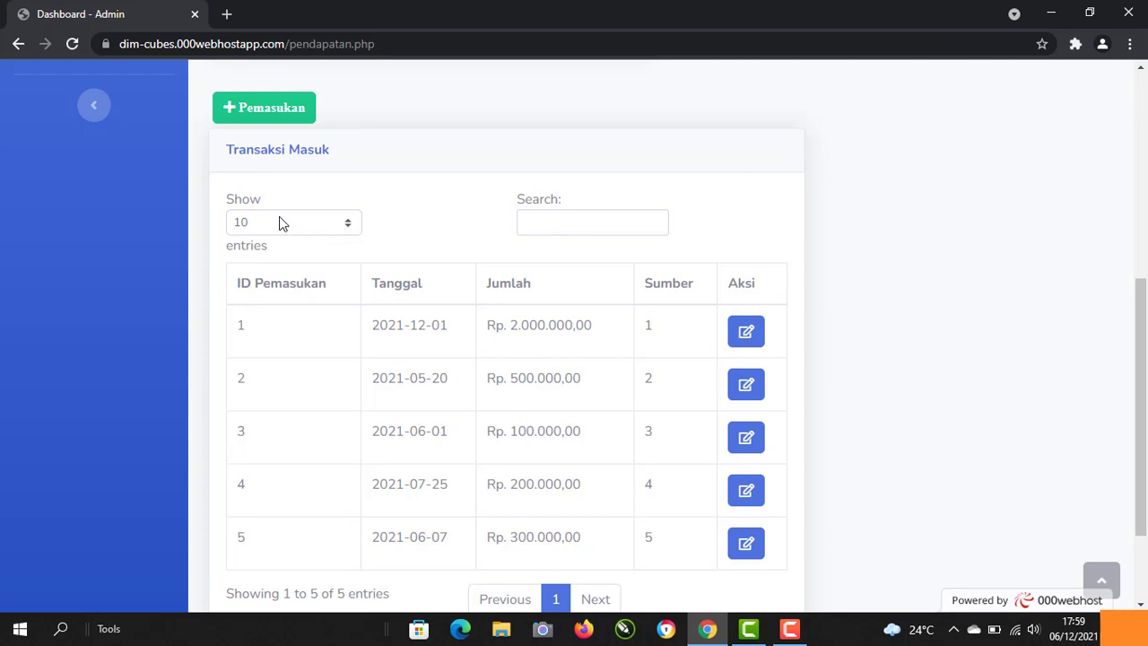
{"action": "left_click", "coordinate": [349, 227]}
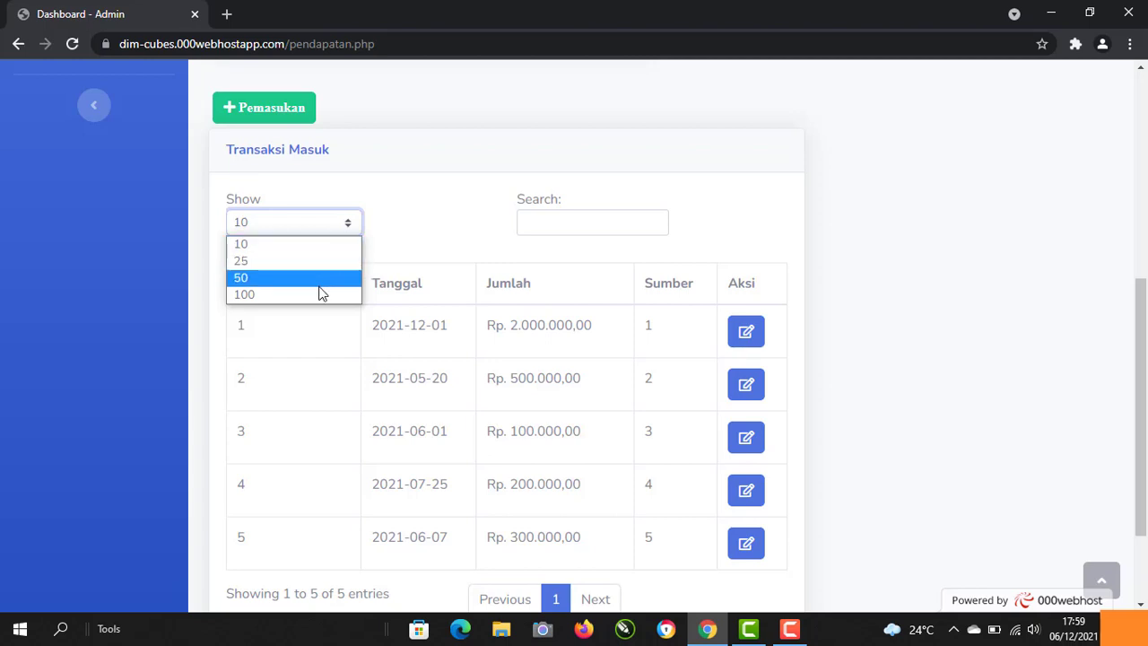
{"action": "left_click", "coordinate": [841, 338]}
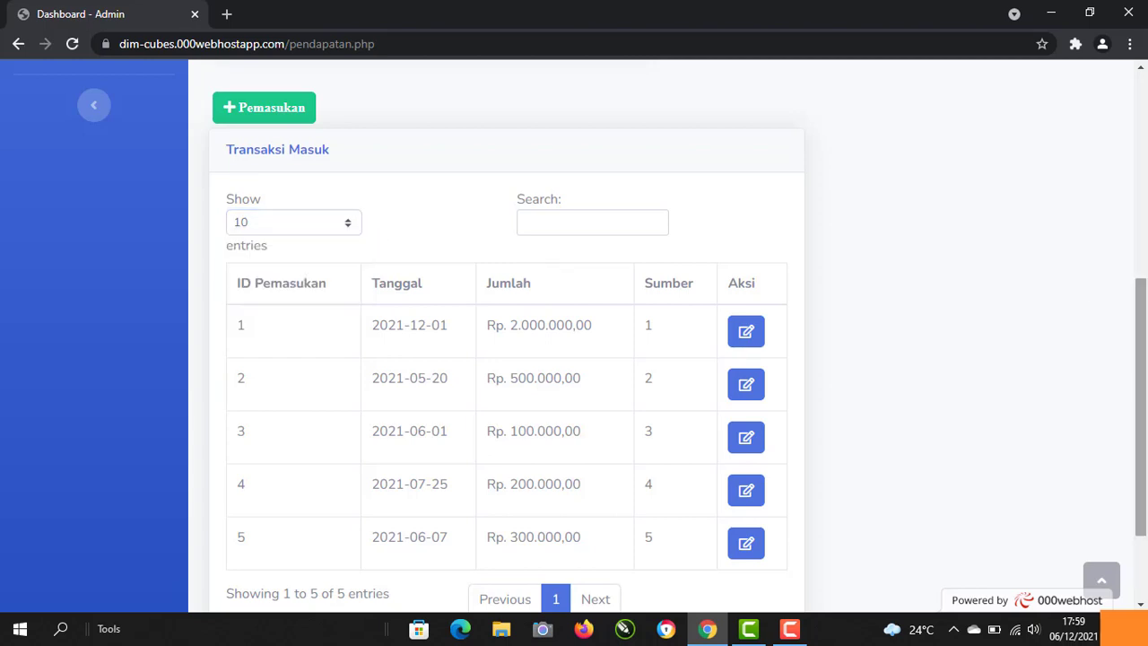
{"action": "left_click_drag", "start_coordinate": [1141, 310], "coordinate": [1144, 274]}
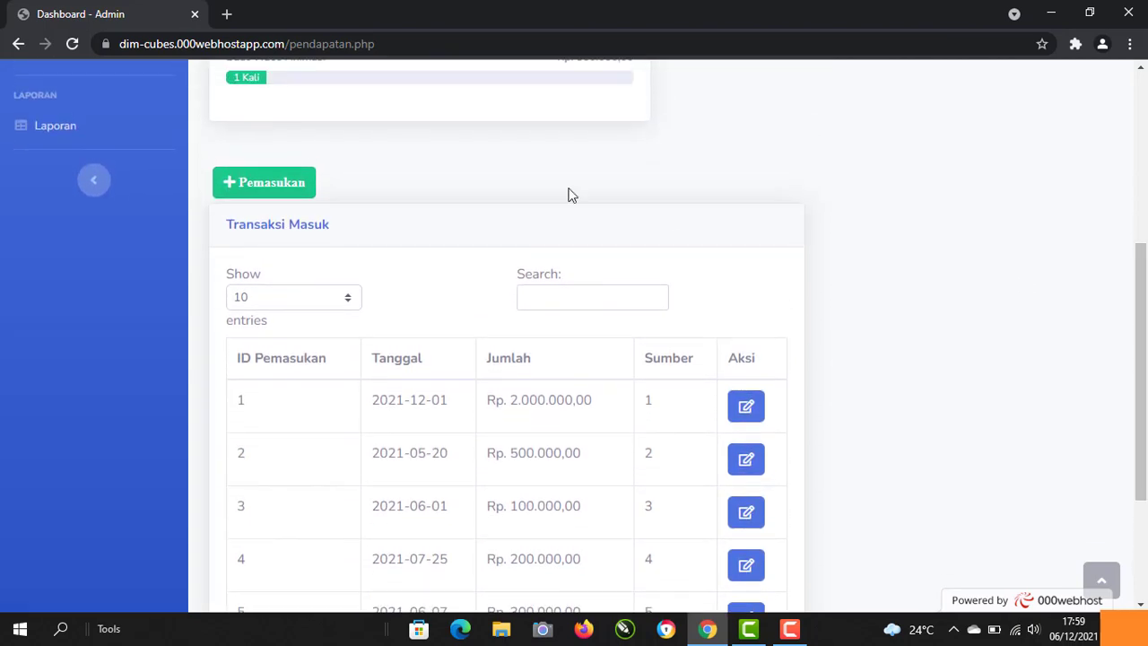
Step: Start a new income entry and set its date to 06/12/2021
{"action": "left_click", "coordinate": [253, 188]}
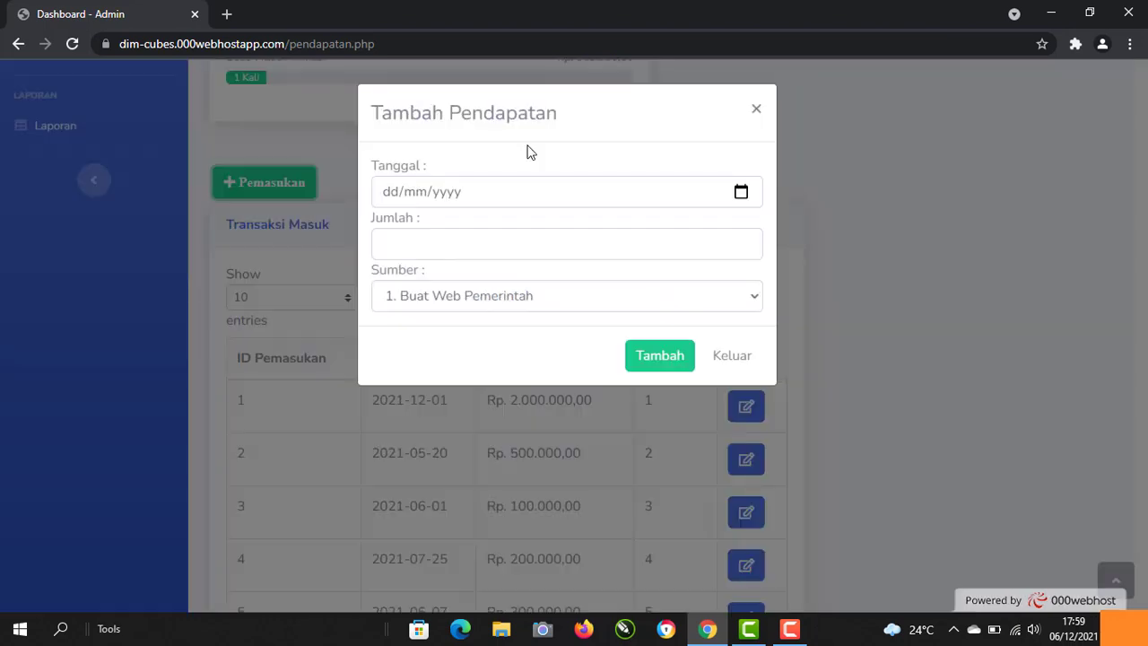
{"action": "left_click", "coordinate": [451, 192]}
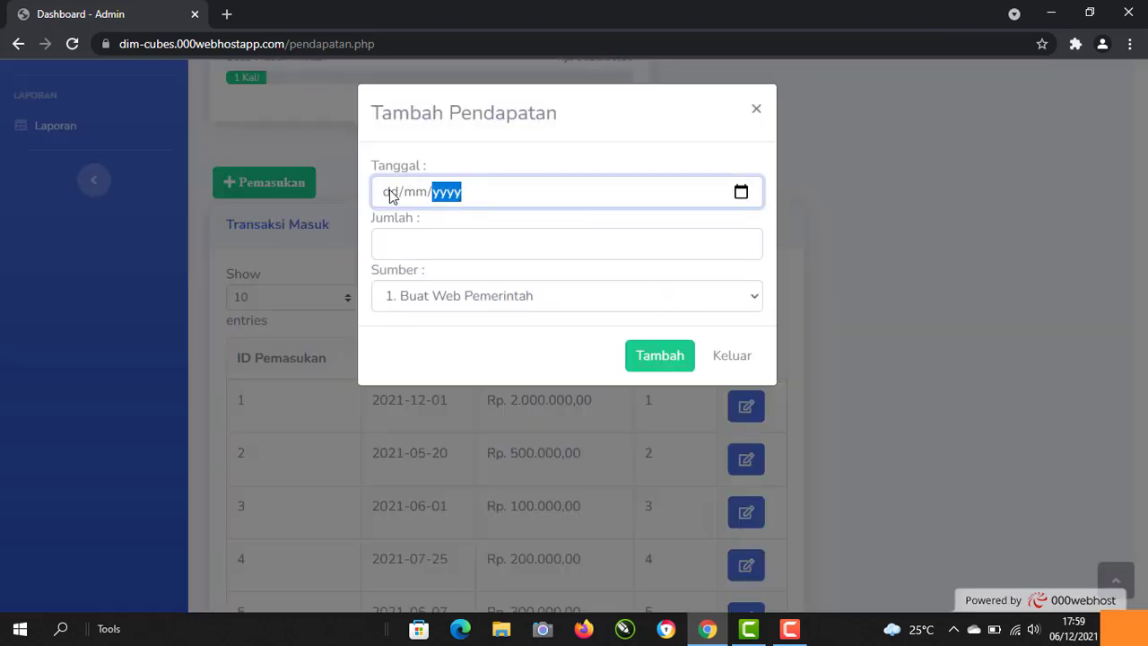
{"action": "left_click", "coordinate": [390, 194]}
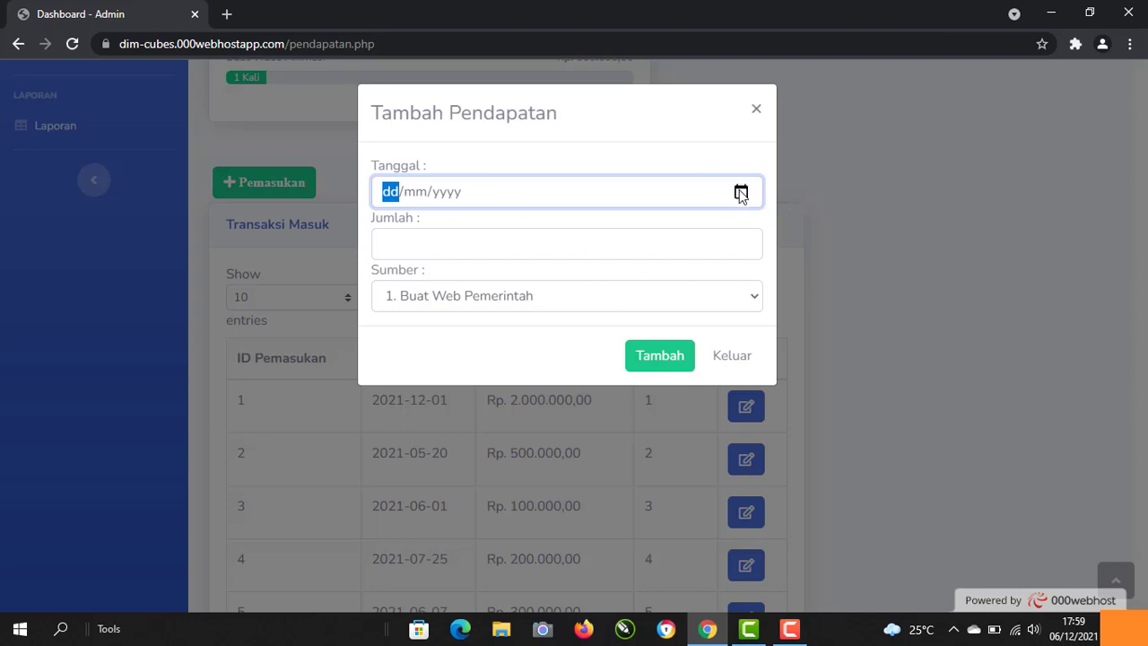
{"action": "left_click", "coordinate": [741, 191]}
{"action": "left_click", "coordinate": [439, 306]}
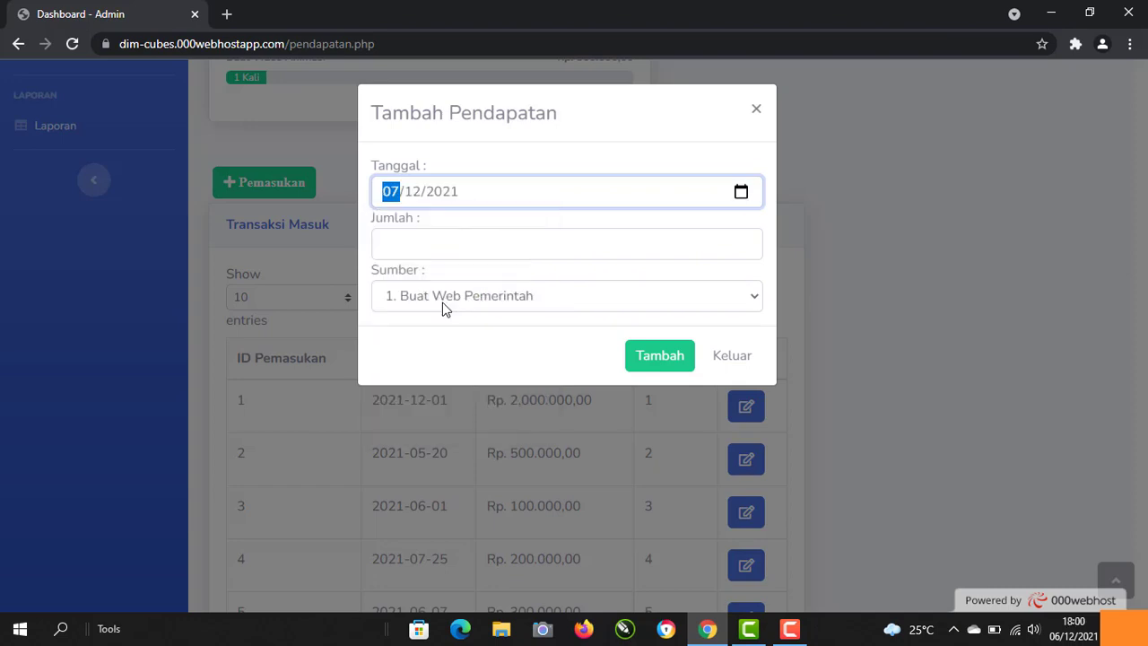
{"action": "left_click", "coordinate": [741, 192]}
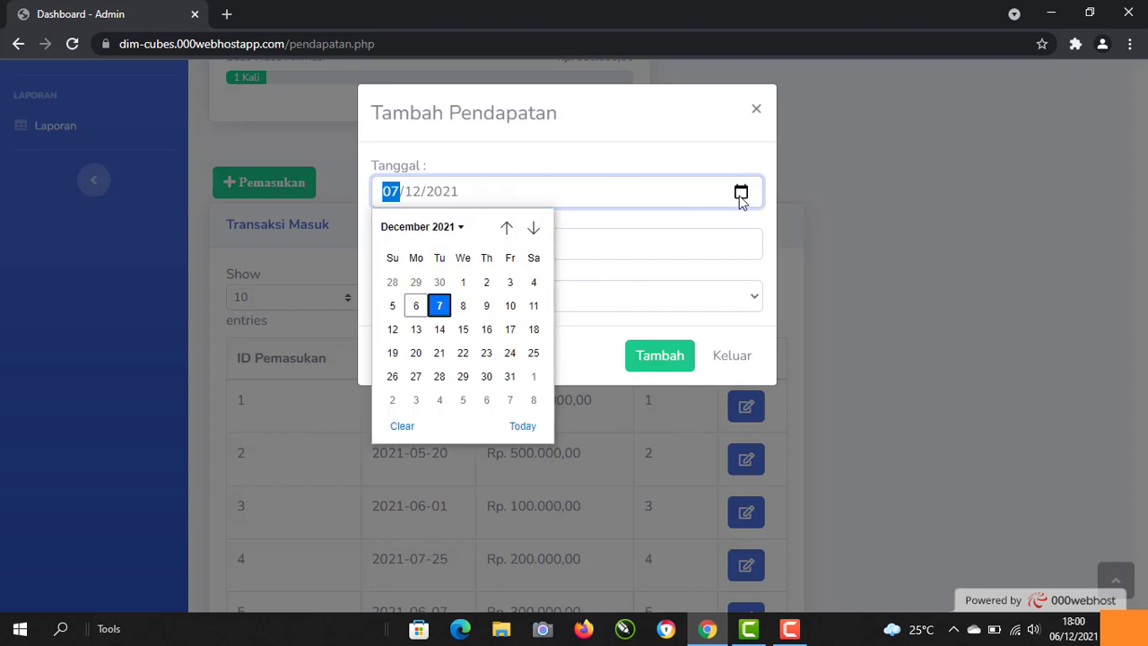
{"action": "left_click", "coordinate": [417, 306]}
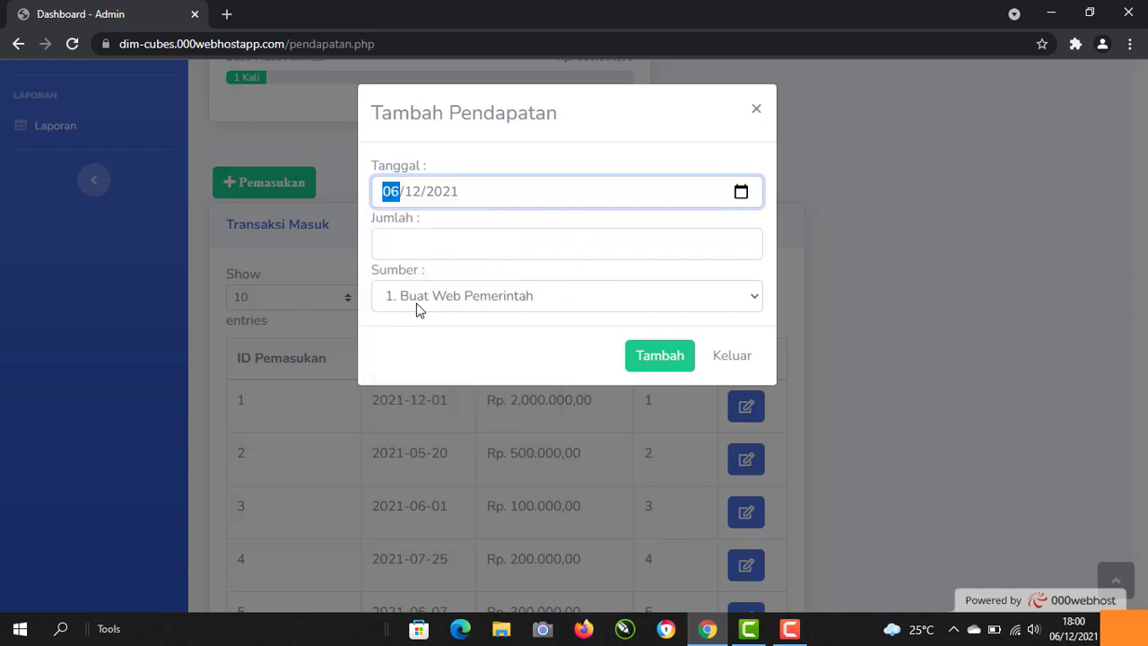
Step: Enter amount 5000000 and choose source '5. Buat Video Animasi'
{"action": "left_click", "coordinate": [440, 240]}
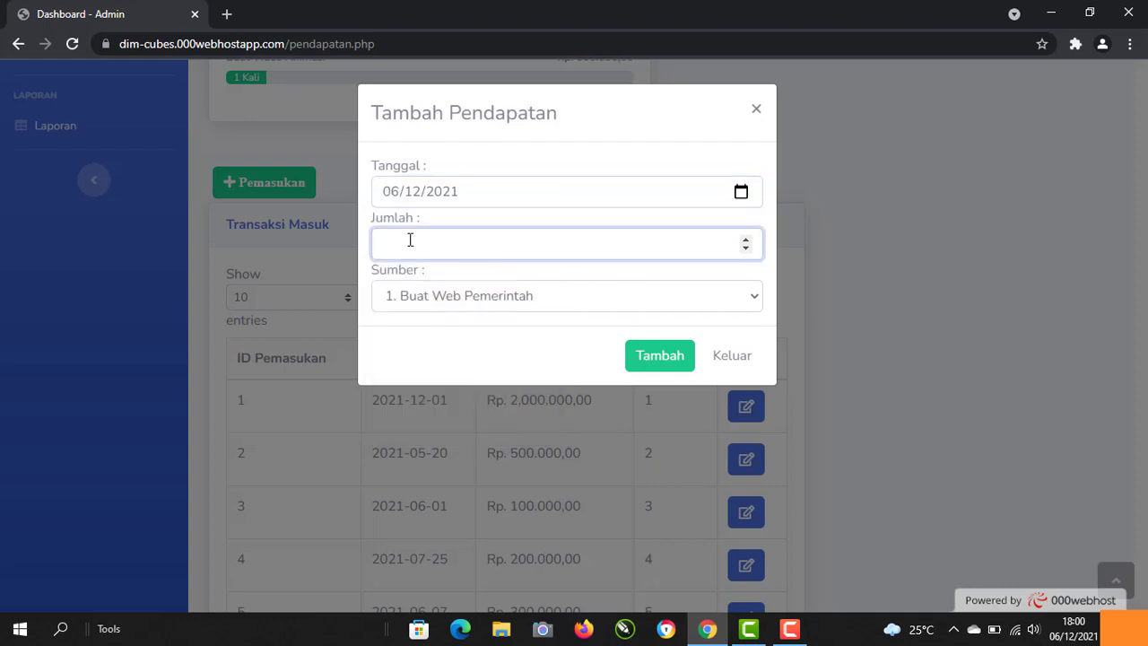
{"action": "type", "text": "5"}
{"action": "key", "text": "BackSpace"}
{"action": "type", "text": "5000000"}
{"action": "left_click", "coordinate": [503, 296]}
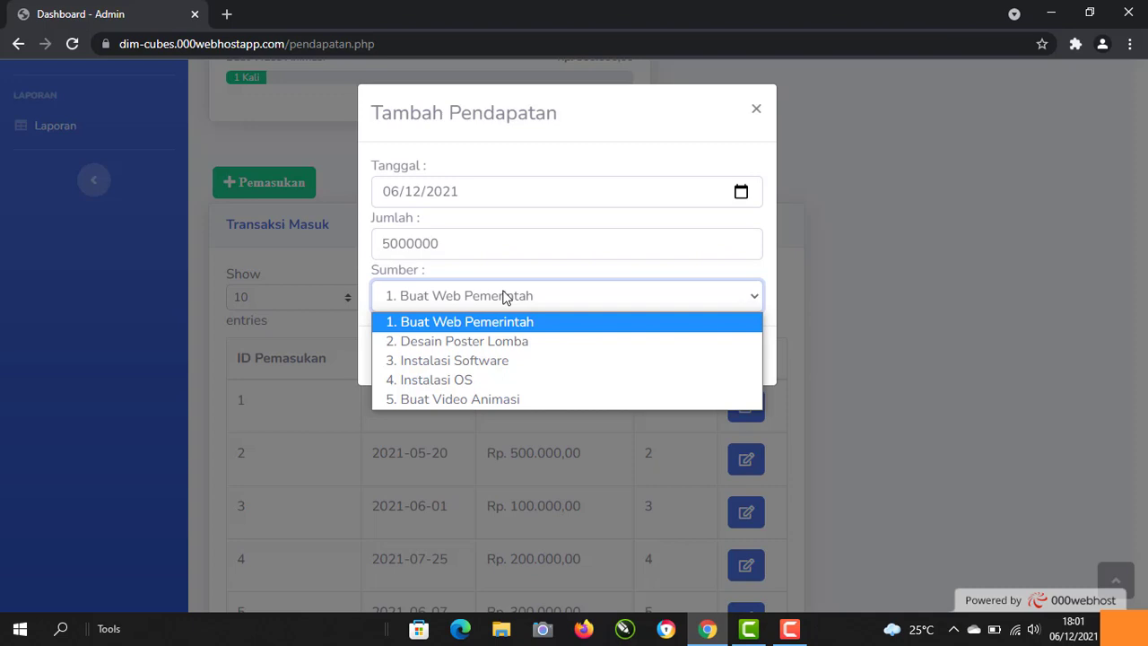
{"action": "left_click", "coordinate": [511, 400]}
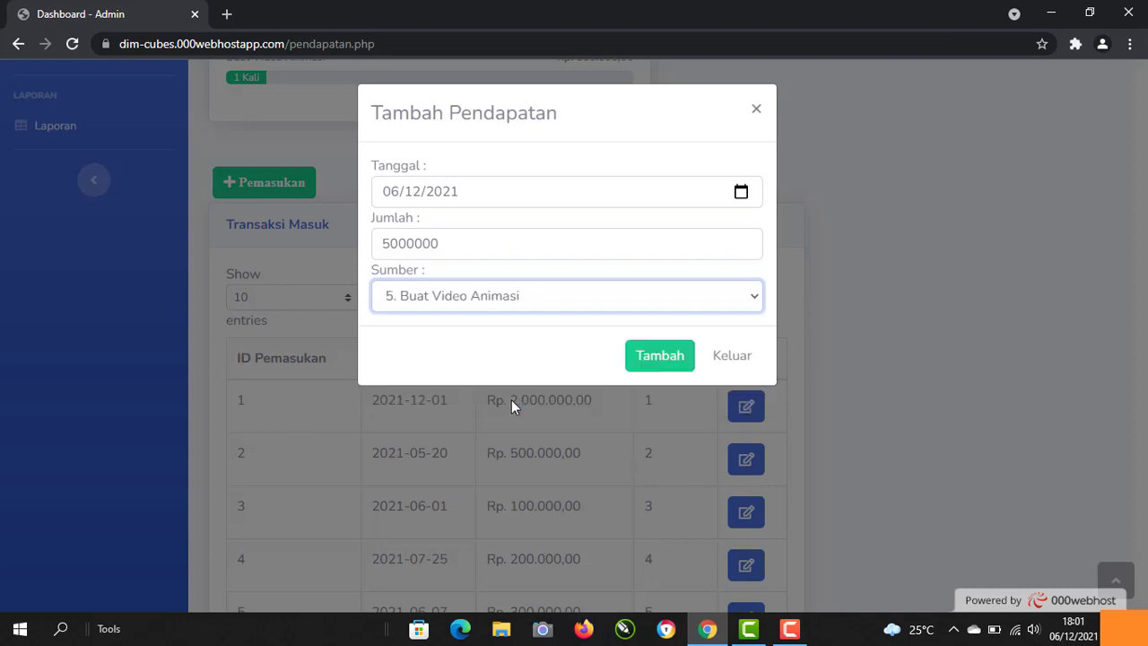
Step: Save the income and check row 6: 2021-12-06, Rp. 5.000.000,00, source 5
{"action": "left_click", "coordinate": [660, 356]}
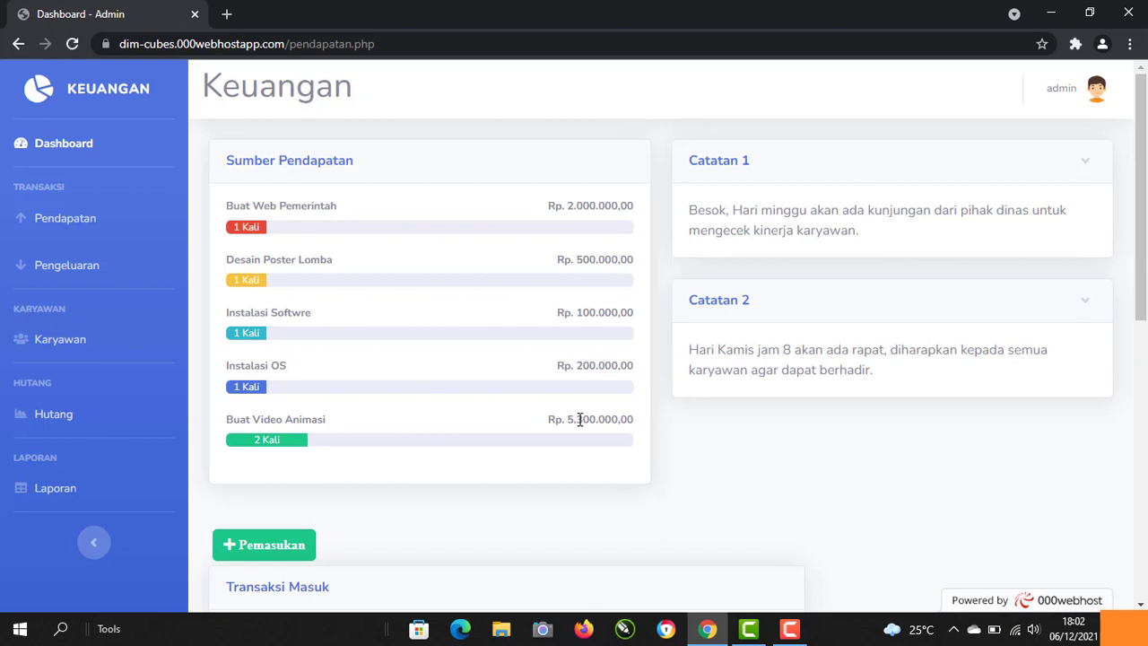
{"action": "scroll", "coordinate": [579, 418], "scroll_direction": "down", "scroll_amount": 7}
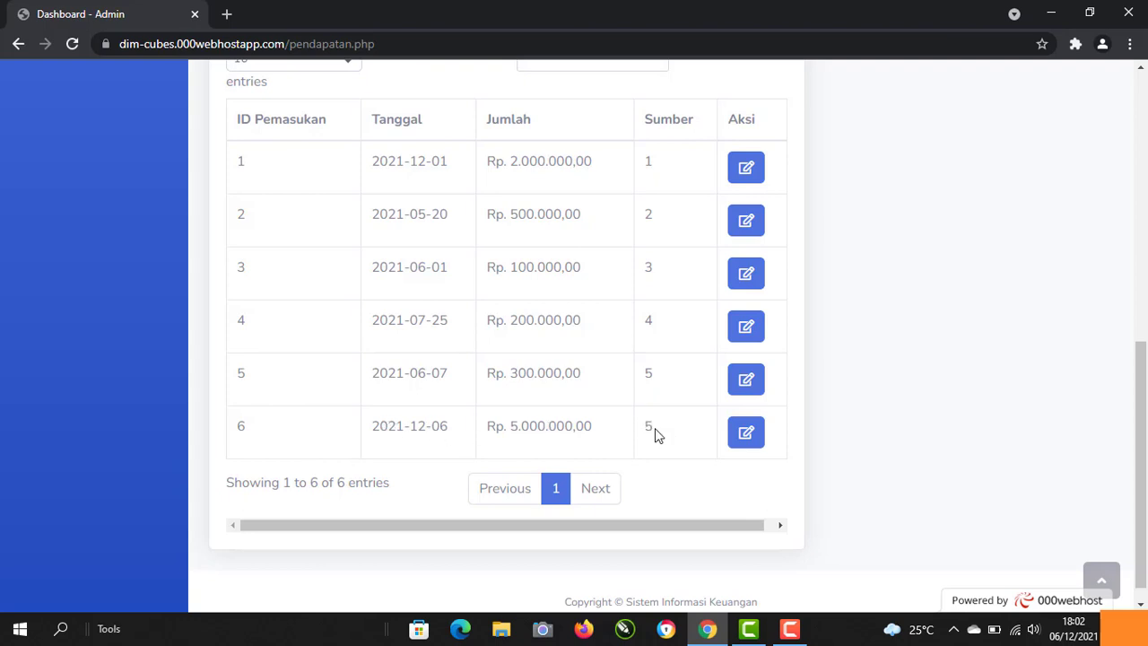
{"action": "left_click_drag", "start_coordinate": [1141, 397], "coordinate": [1141, 368]}
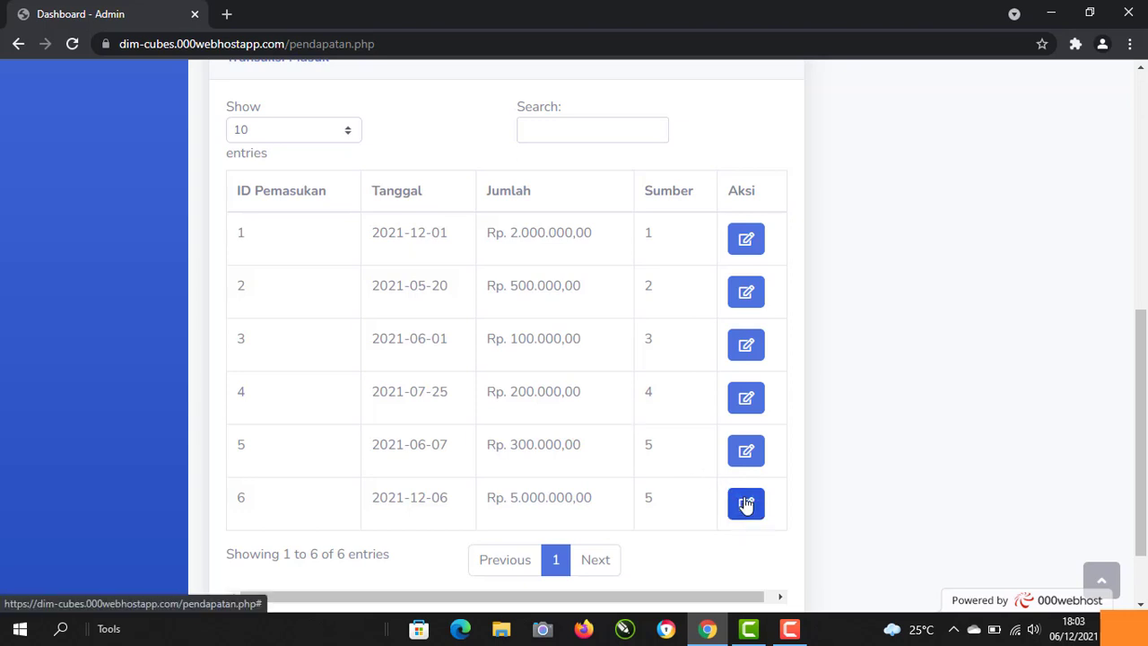
Step: Change income 6 to source 5.Buat Video Animasi and date 04/12/2021, then save with Ubah
{"action": "left_click", "coordinate": [746, 503]}
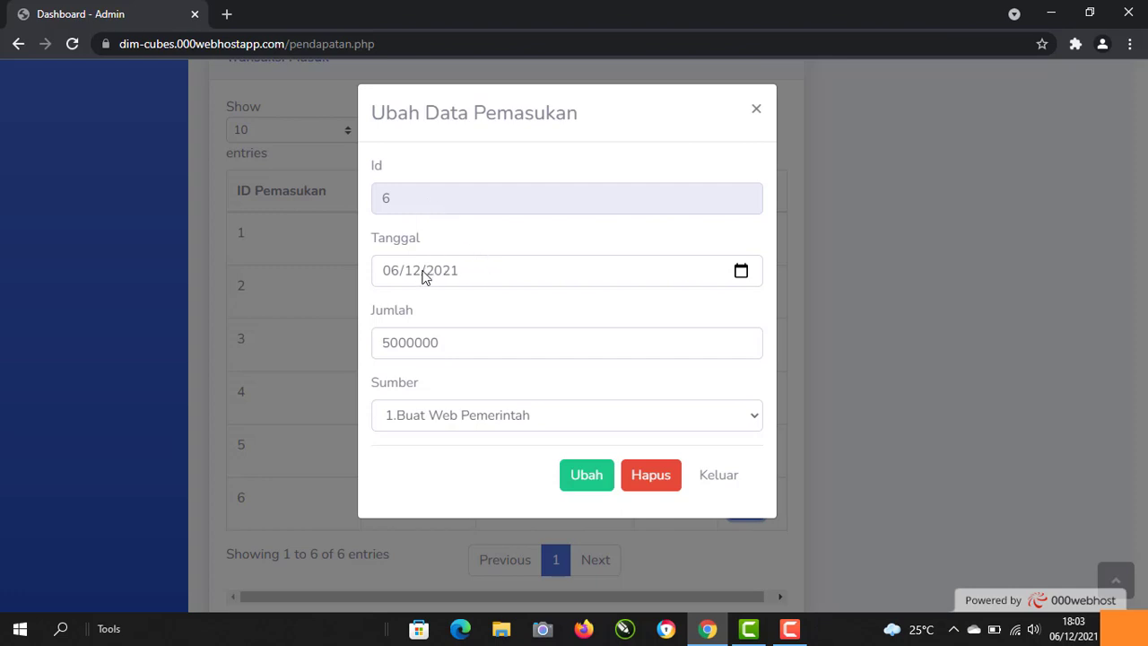
{"action": "left_click", "coordinate": [509, 417]}
{"action": "left_click", "coordinate": [460, 417]}
{"action": "left_click", "coordinate": [458, 417]}
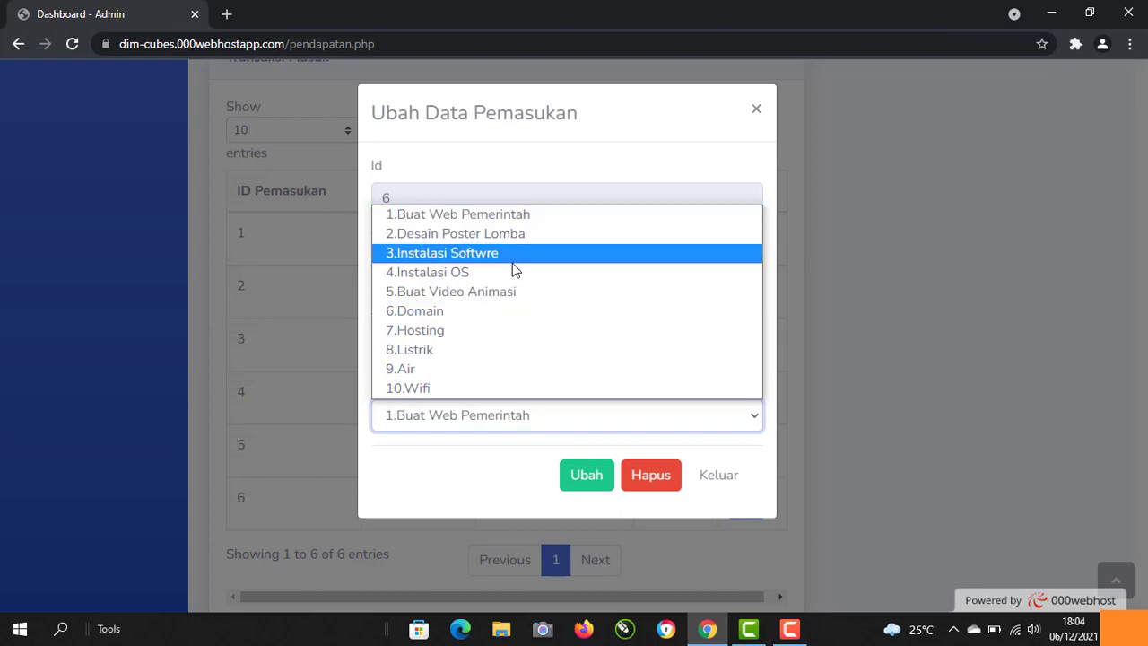
{"action": "left_click", "coordinate": [510, 293]}
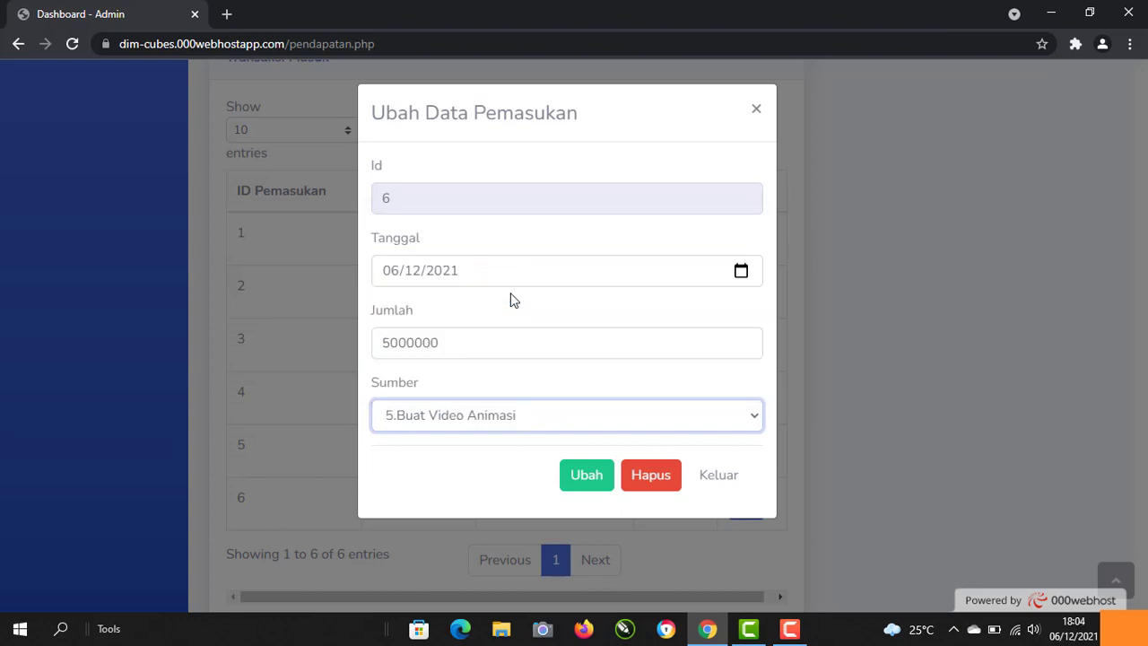
{"action": "left_click", "coordinate": [741, 271]}
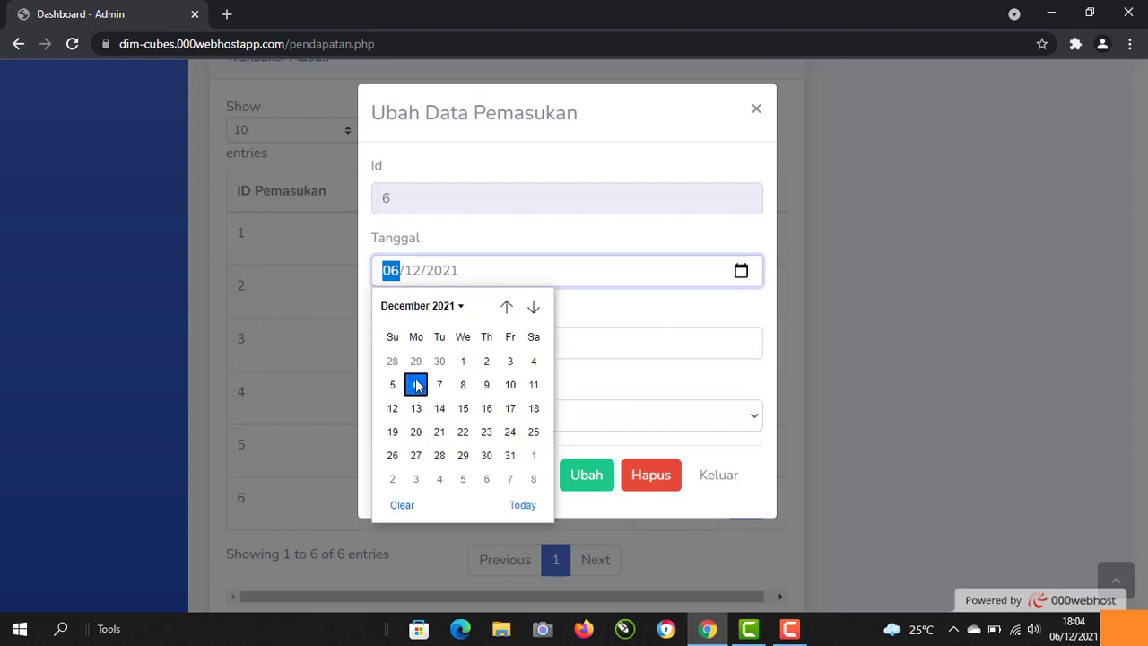
{"action": "left_click", "coordinate": [534, 364]}
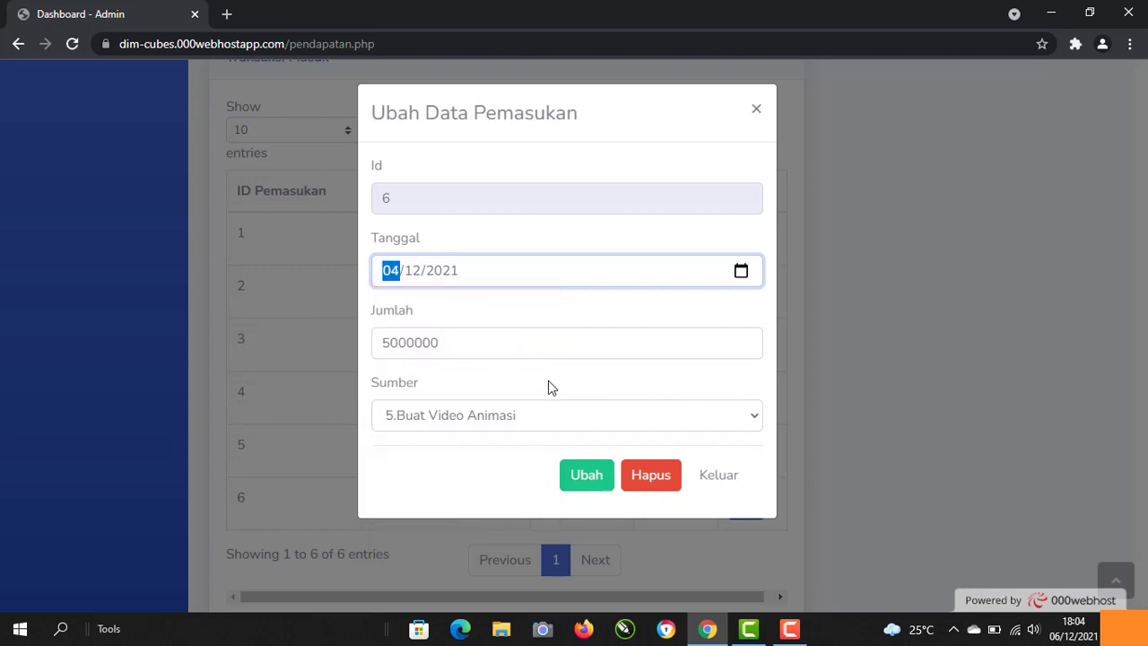
{"action": "left_click", "coordinate": [586, 475]}
Step: Reopen the Ubah Data Pemasukan form for income 6 and select its 5000000 amount
{"action": "scroll", "coordinate": [1146, 358], "scroll_direction": "down", "scroll_amount": 4}
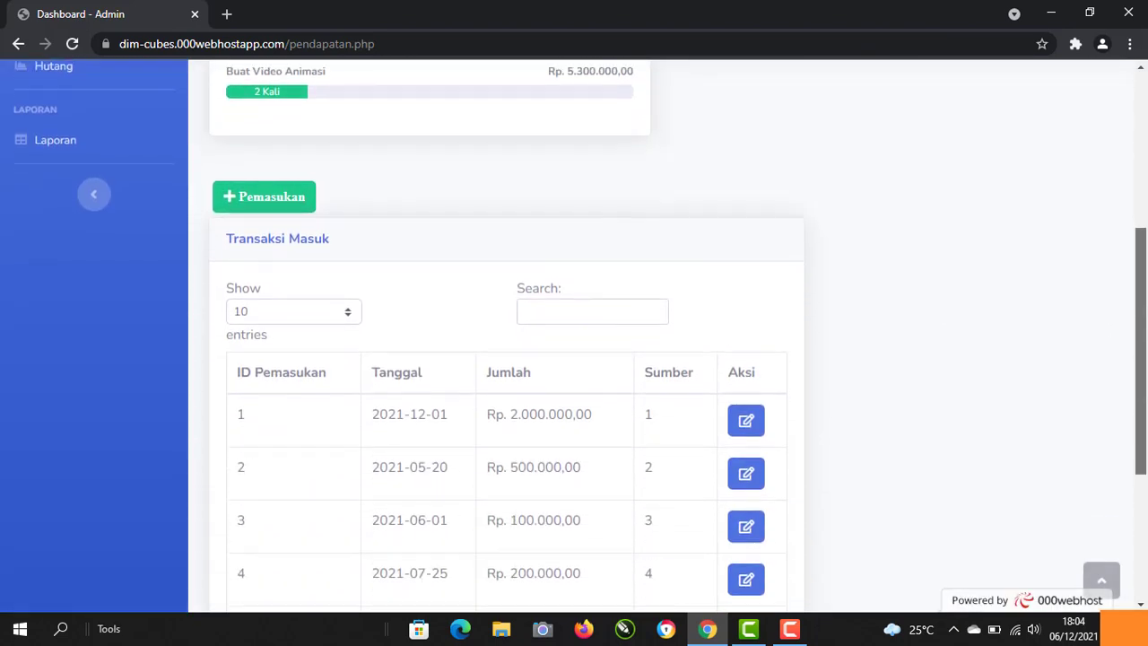
{"action": "scroll", "coordinate": [1145, 359], "scroll_direction": "down", "scroll_amount": 2}
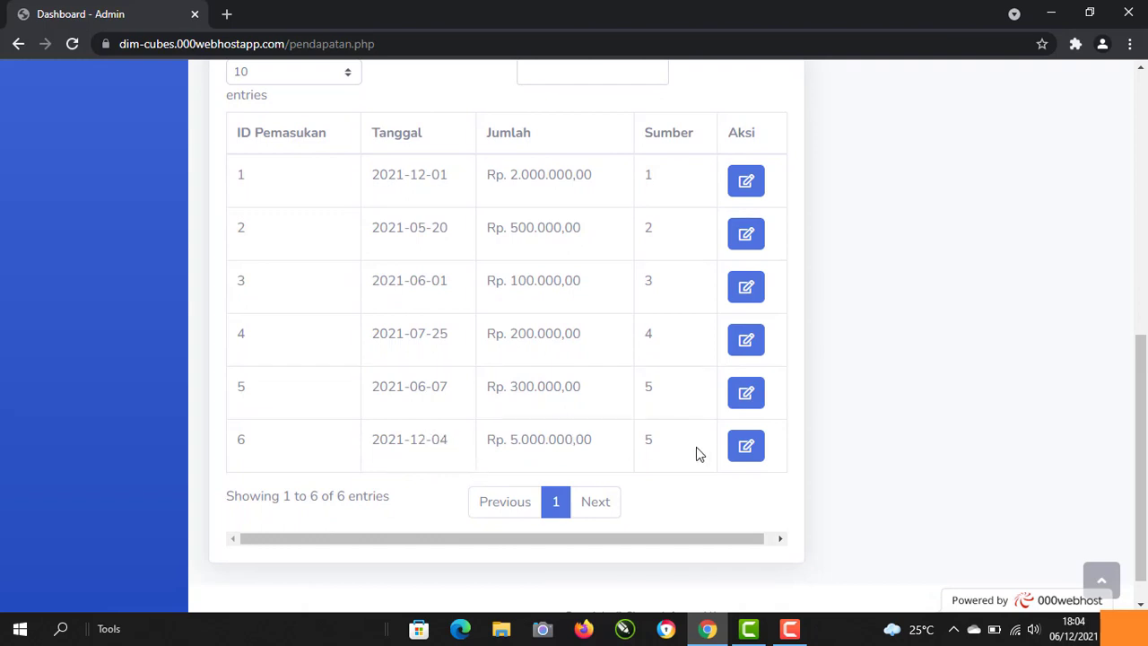
{"action": "left_click", "coordinate": [742, 449]}
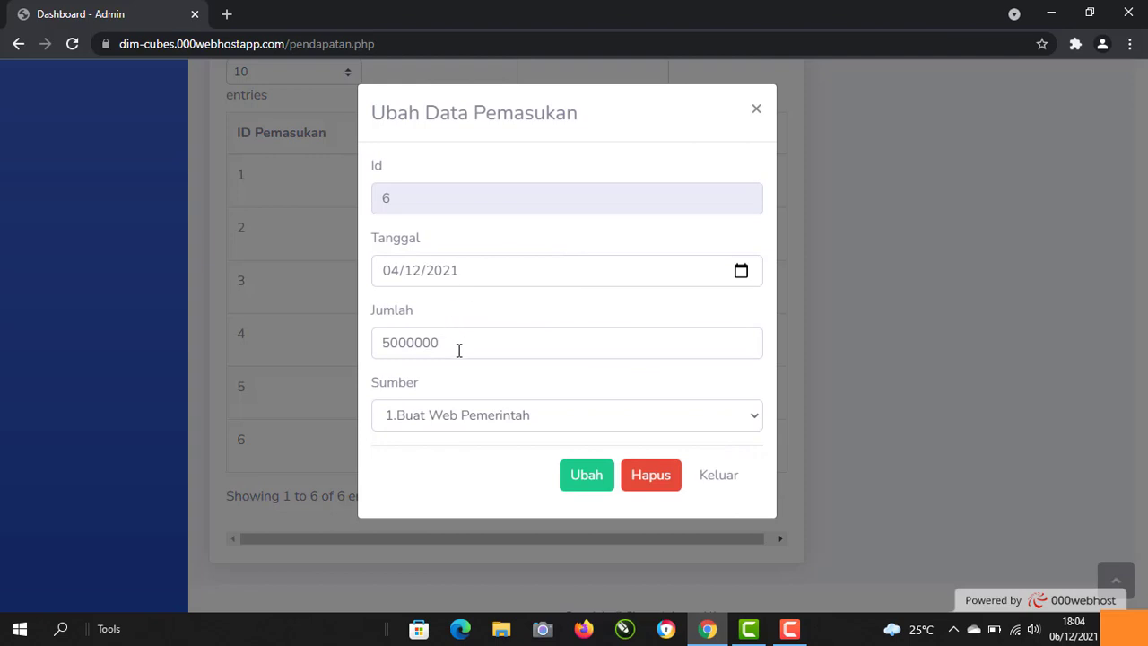
{"action": "left_click_drag", "start_coordinate": [449, 344], "coordinate": [374, 346]}
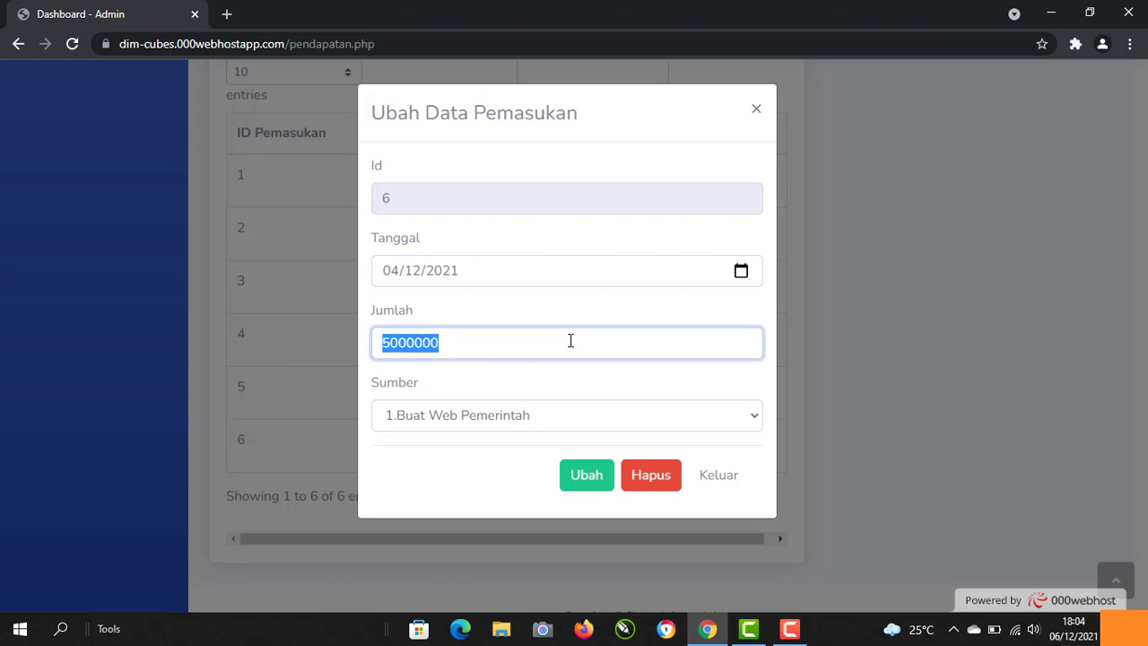
Step: Delete income record 6 with Hapus and confirm with OK
{"action": "left_click", "coordinate": [652, 476]}
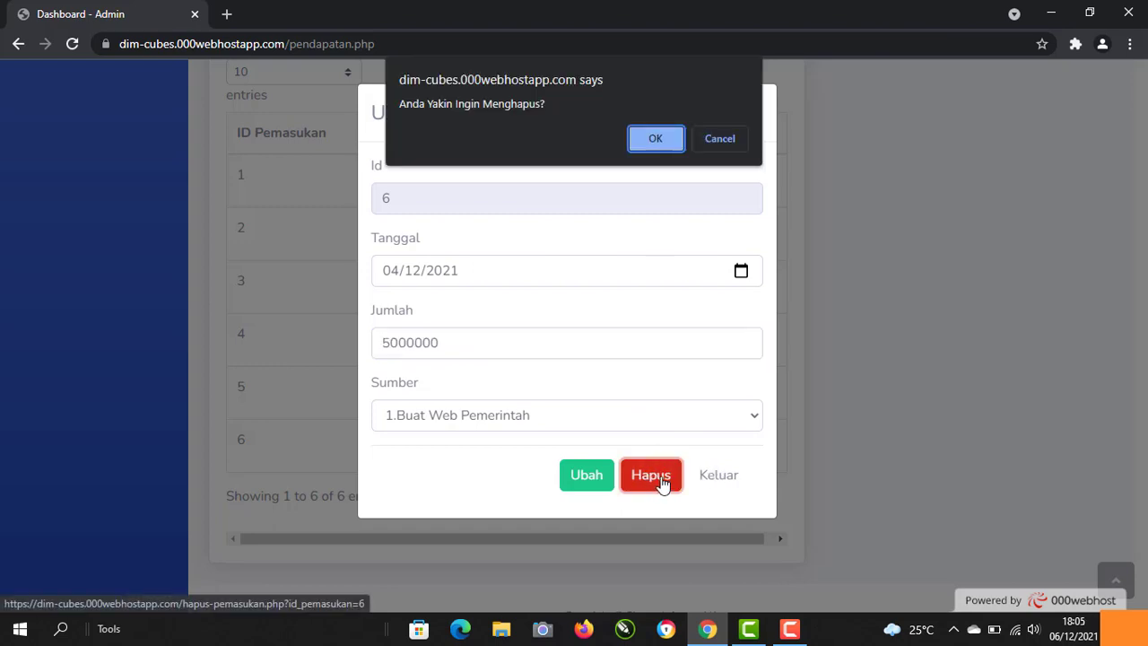
{"action": "left_click", "coordinate": [657, 141]}
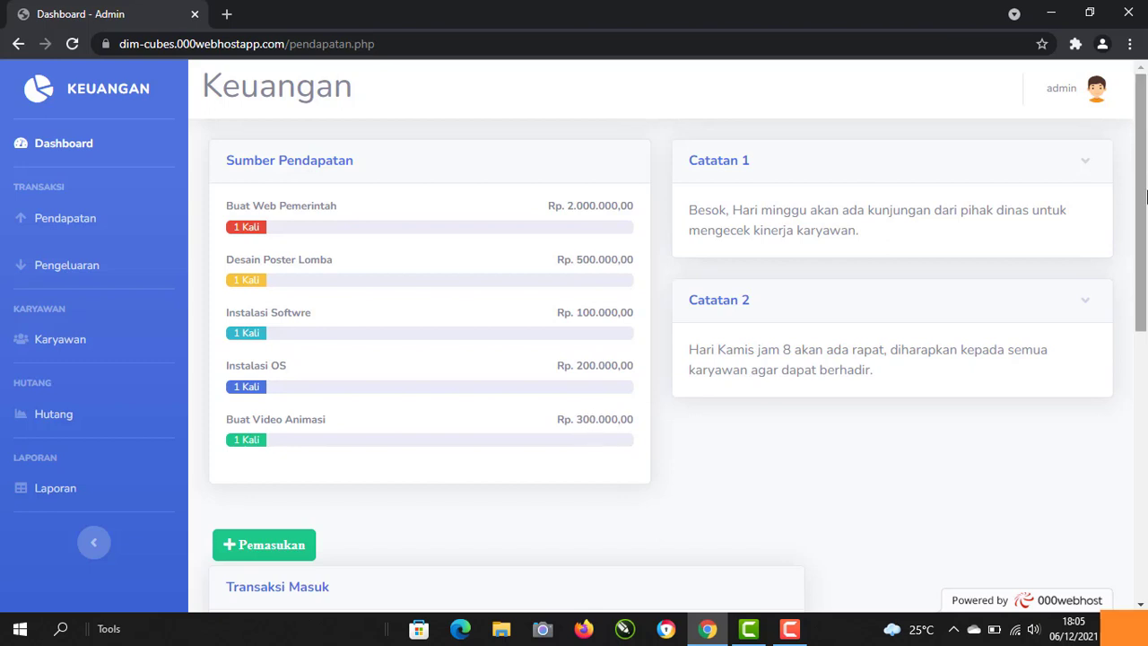
Step: Search Transaksi Masuk for 4, leaving only entry 4 (2021-07-25, Rp. 200.000,00)
{"action": "scroll", "coordinate": [938, 328], "scroll_direction": "down", "scroll_amount": 5}
{"action": "scroll", "coordinate": [579, 487], "scroll_direction": "down", "scroll_amount": 2}
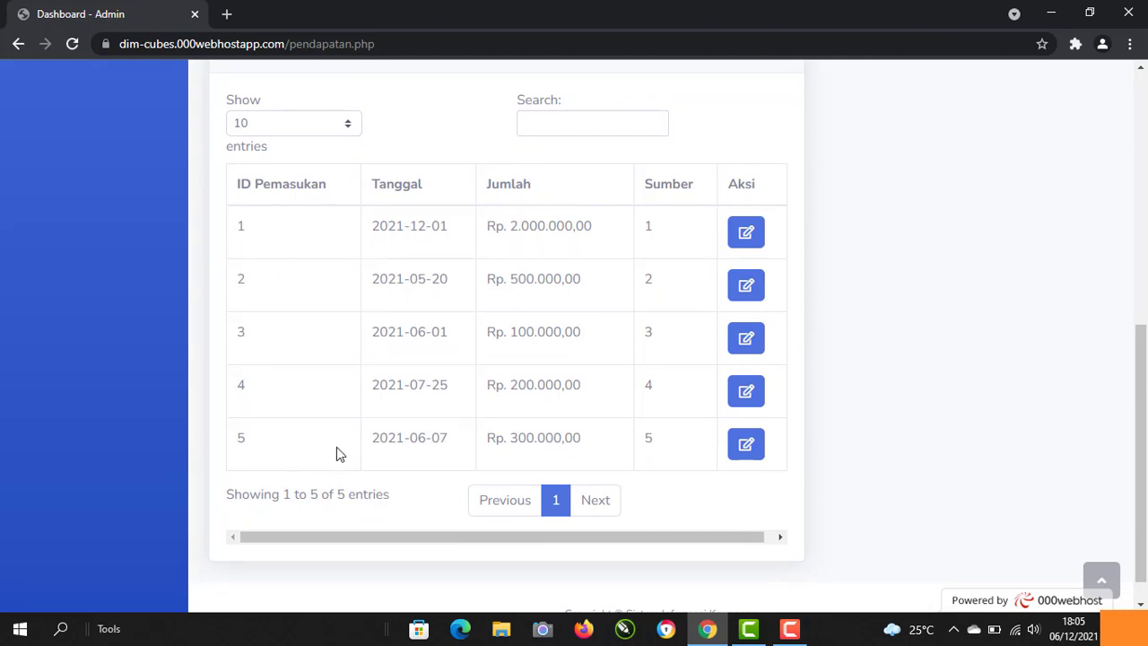
{"action": "scroll", "coordinate": [336, 447], "scroll_direction": "up", "scroll_amount": 2}
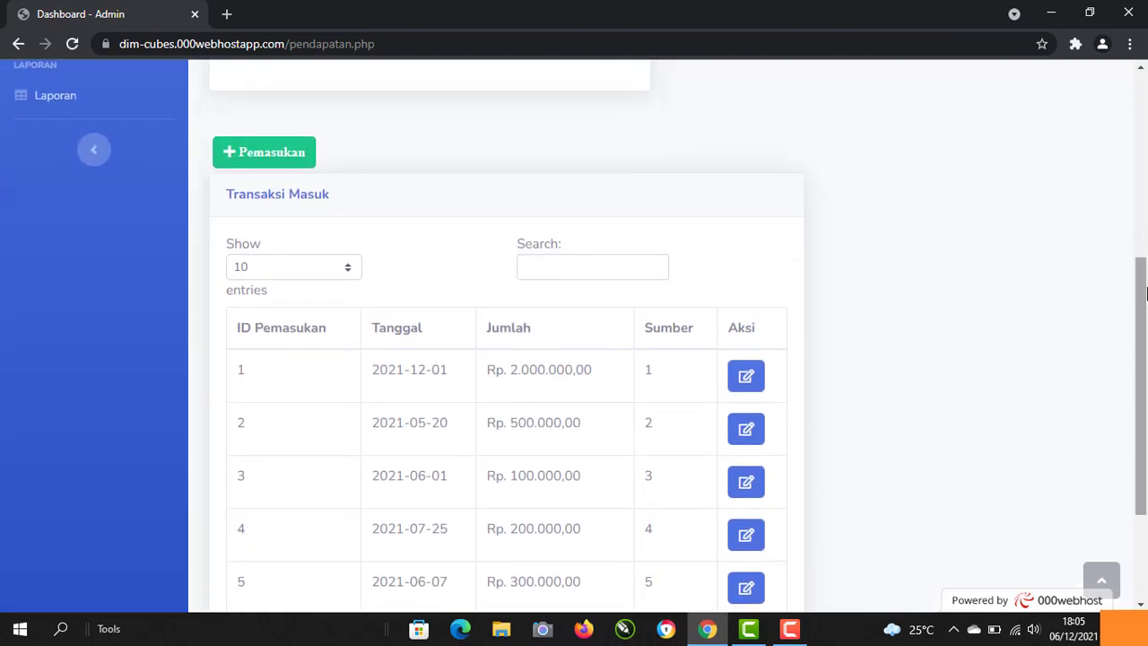
{"action": "left_click", "coordinate": [578, 262]}
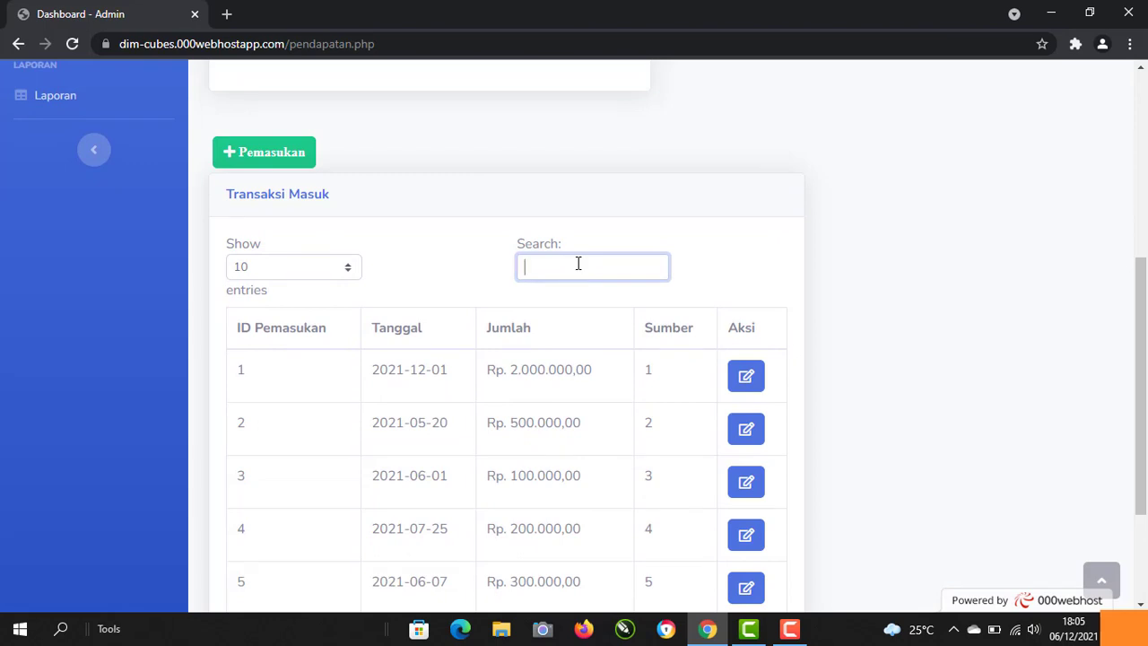
{"action": "type", "text": "4"}
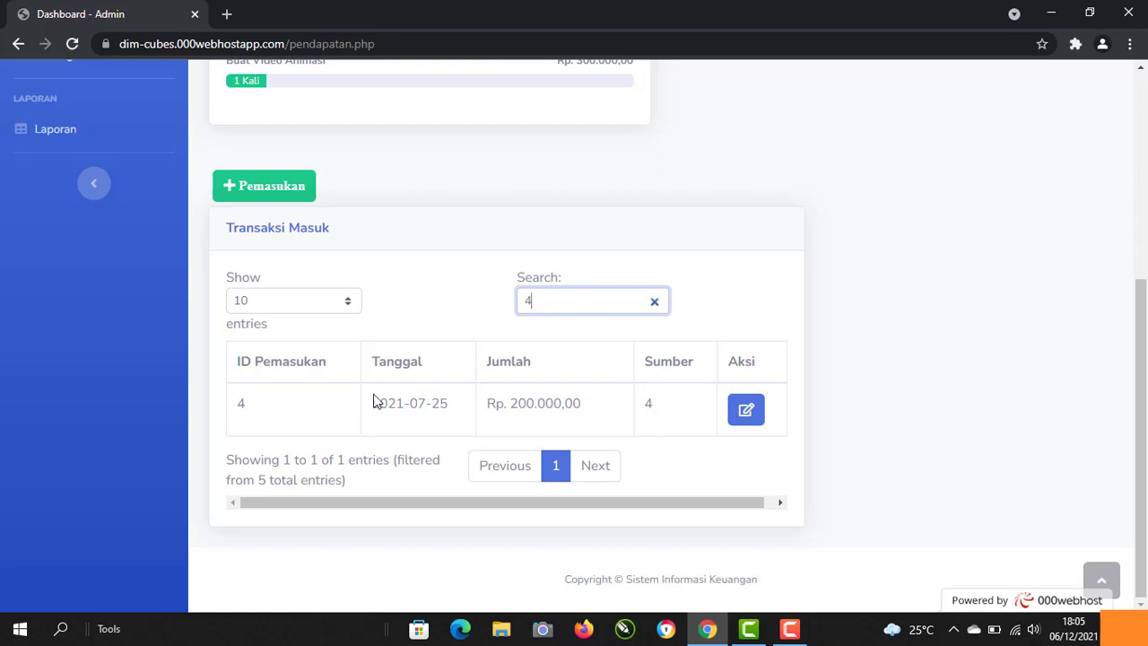
{"action": "left_click", "coordinate": [679, 392]}
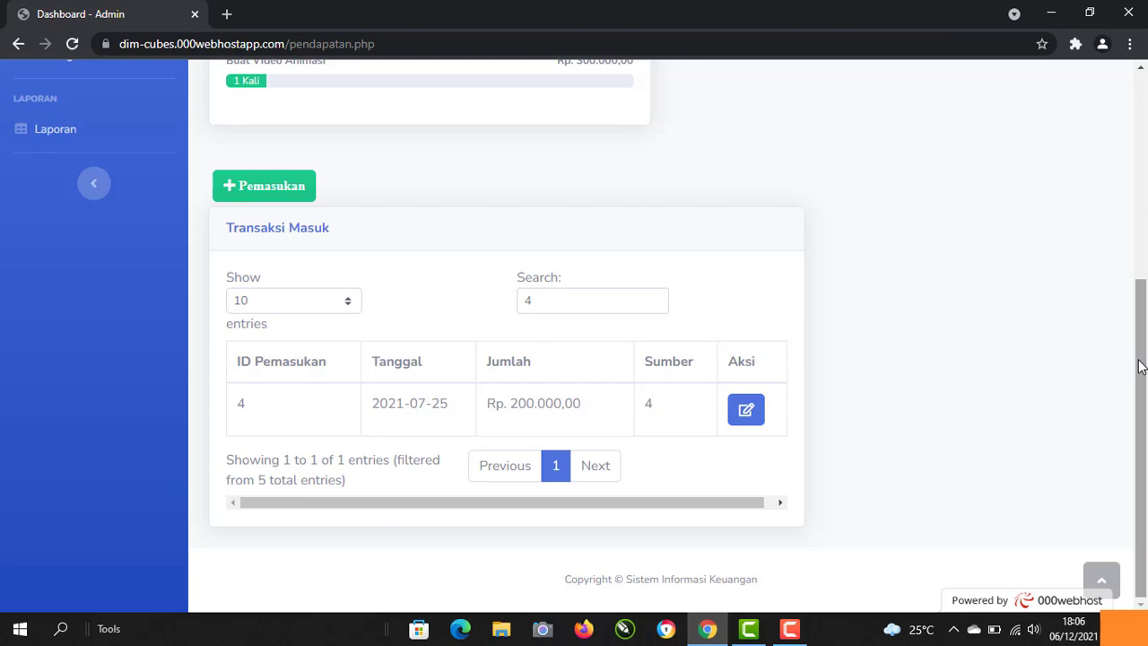
{"action": "left_click_drag", "start_coordinate": [540, 297], "coordinate": [511, 301]}
{"action": "scroll", "coordinate": [511, 302], "scroll_direction": "up", "scroll_amount": 4}
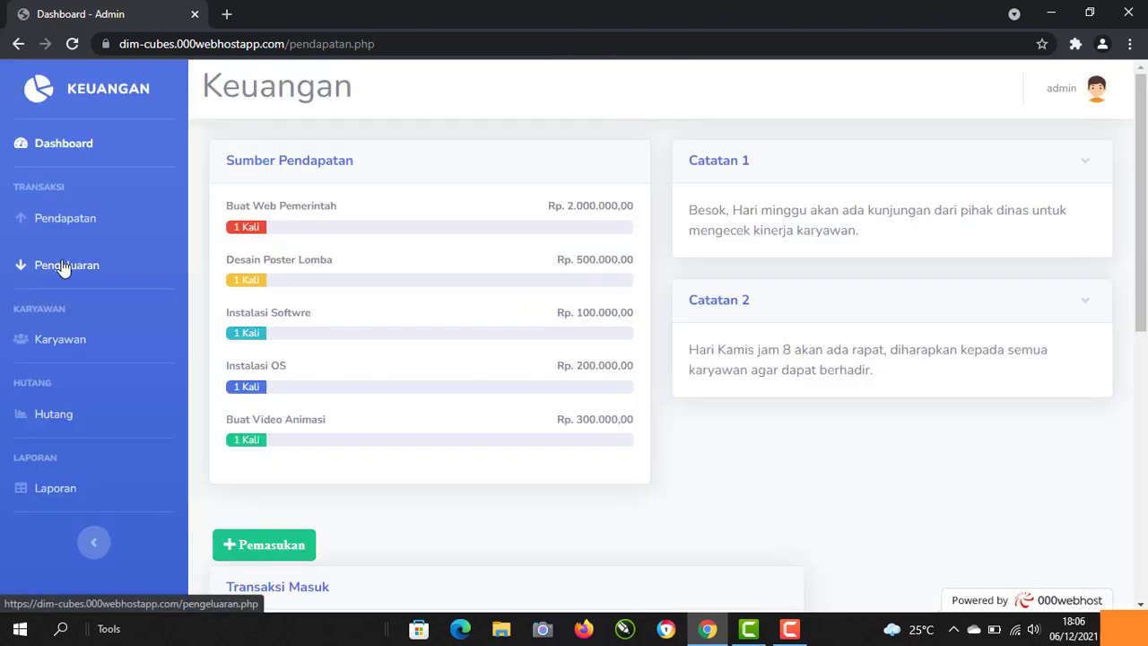
Step: Switch to the Pengeluaran page and scroll down to its Transaksi Keluar table
{"action": "left_click", "coordinate": [63, 267]}
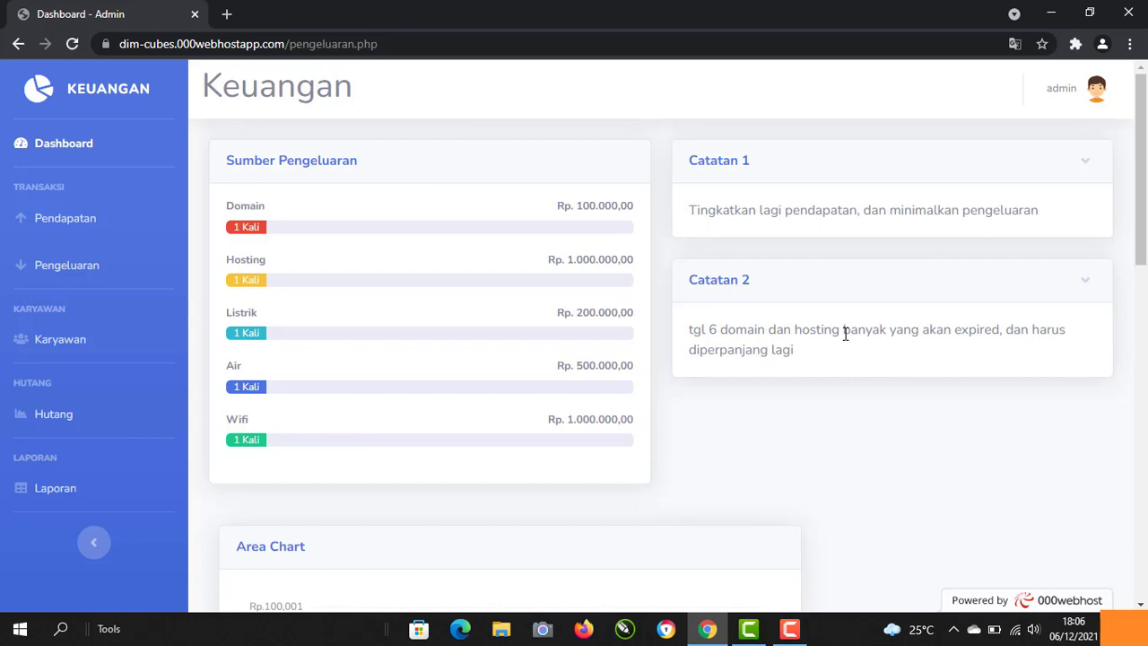
{"action": "scroll", "coordinate": [845, 333], "scroll_direction": "down", "scroll_amount": 1}
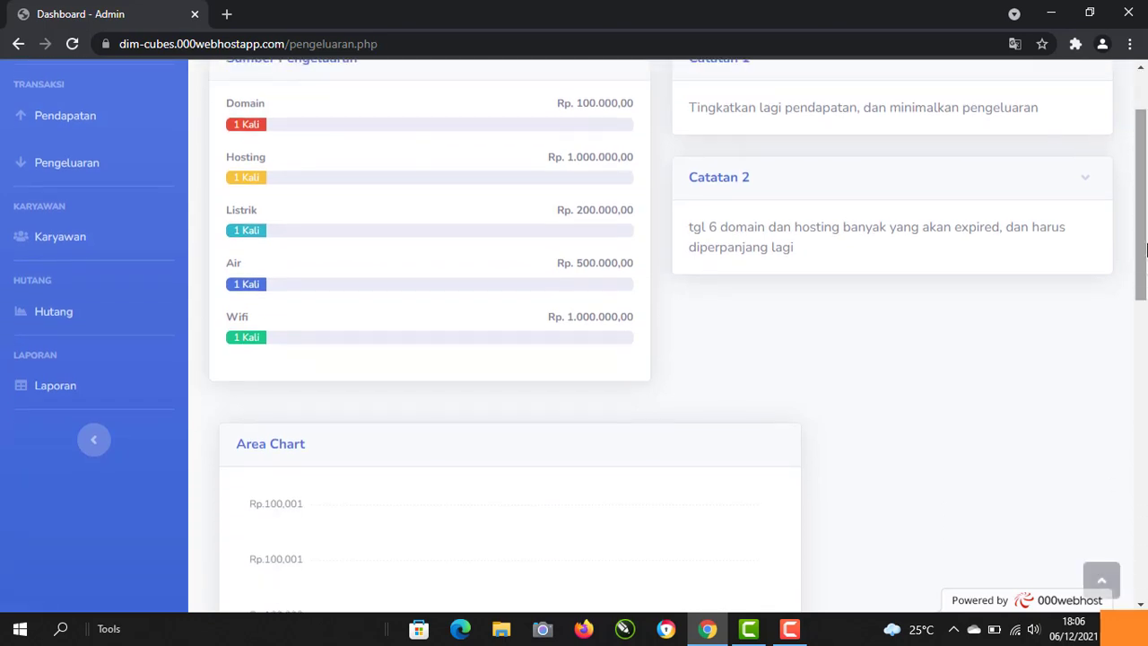
{"action": "scroll", "coordinate": [1145, 249], "scroll_direction": "up", "scroll_amount": 1}
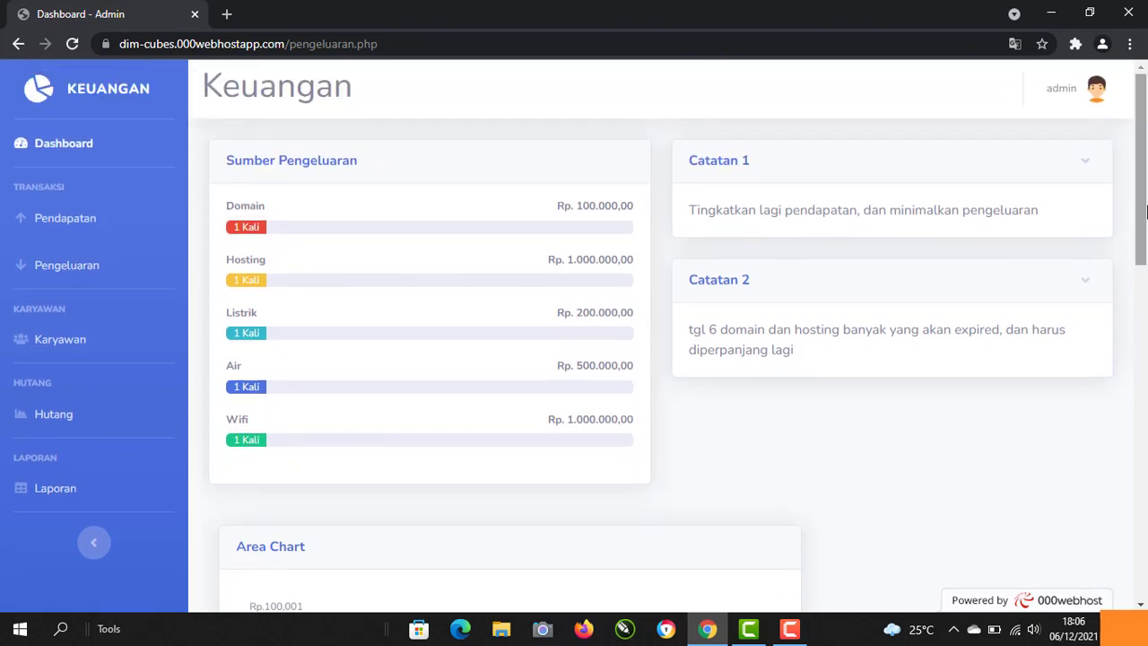
{"action": "scroll", "coordinate": [1145, 209], "scroll_direction": "down", "scroll_amount": 4}
{"action": "mouse_move", "coordinate": [568, 300]}
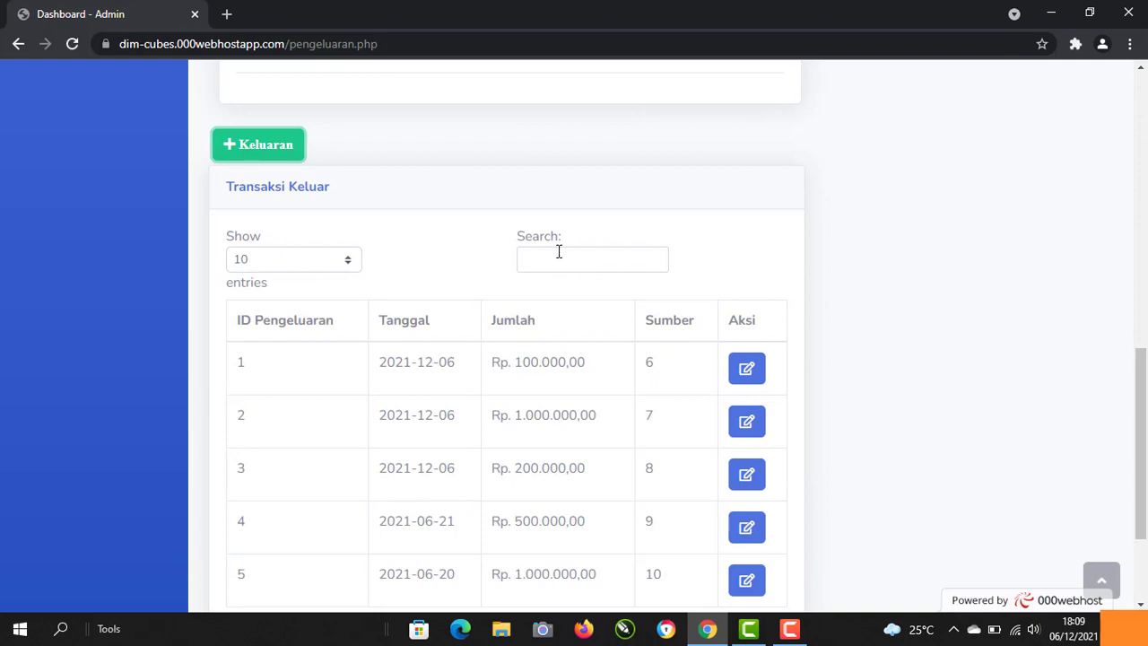
Step: Add a 100000 expense from source 6. Domain dated 06/01/2022
{"action": "left_click", "coordinate": [275, 159]}
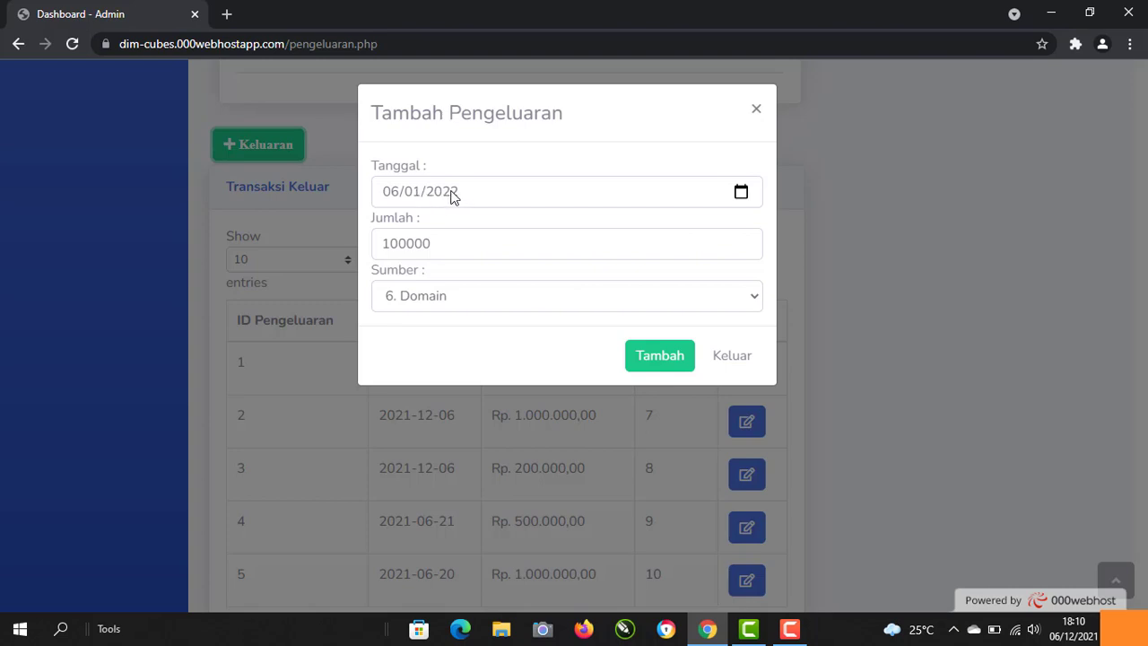
{"action": "left_click", "coordinate": [451, 197]}
{"action": "left_click", "coordinate": [743, 194]}
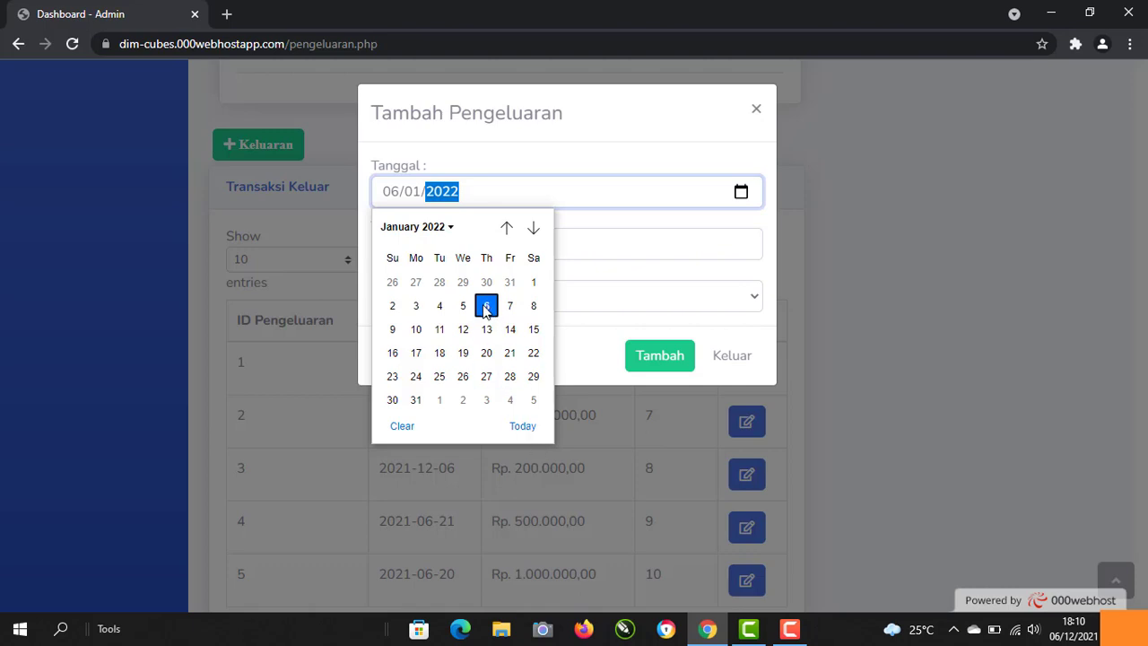
{"action": "left_click", "coordinate": [483, 311]}
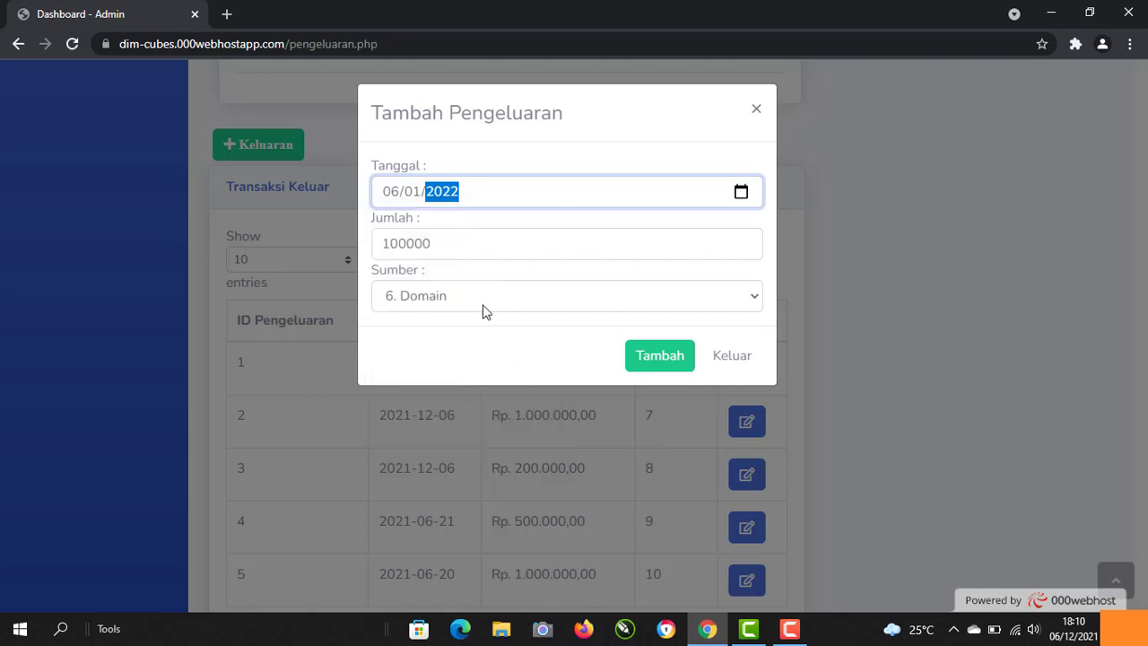
{"action": "left_click", "coordinate": [463, 245]}
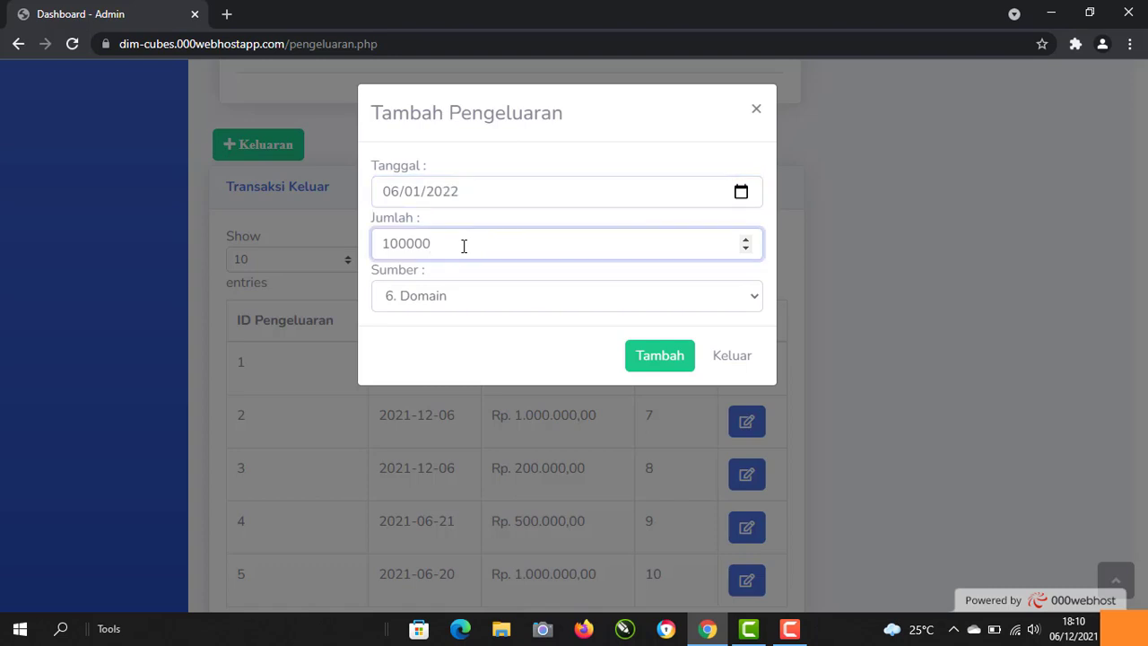
{"action": "left_click", "coordinate": [674, 370]}
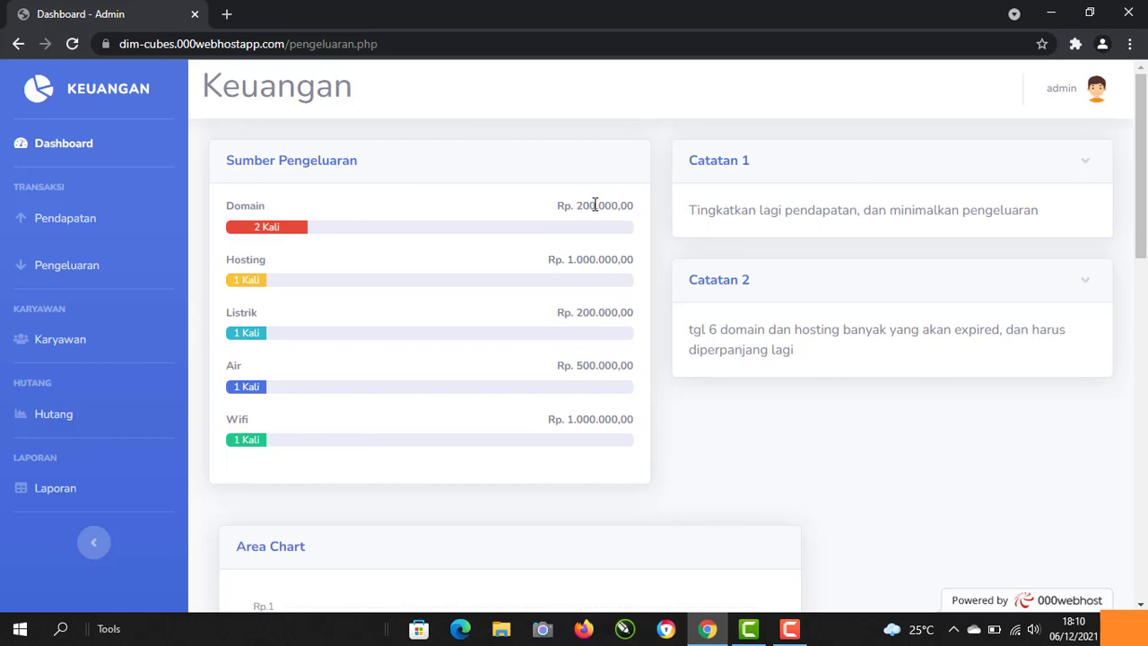
Step: Scroll to the Transaksi Keluar table and open record 2's Ubah Data Pengeluaran form
{"action": "left_click_drag", "start_coordinate": [1145, 231], "coordinate": [1145, 545]}
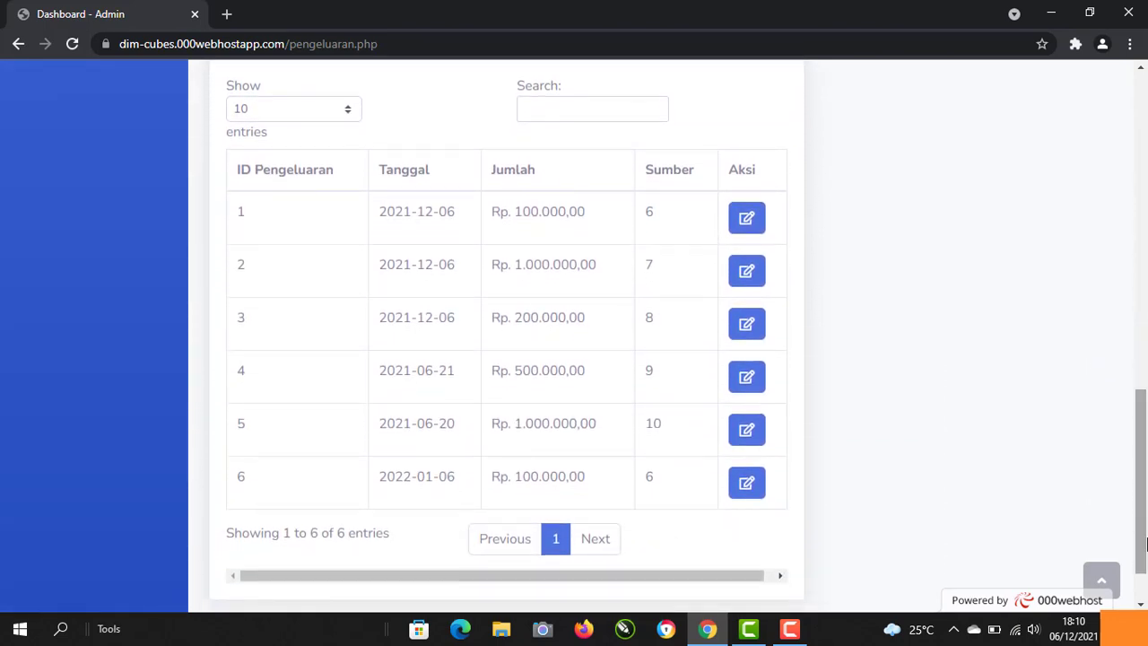
{"action": "left_click", "coordinate": [746, 269]}
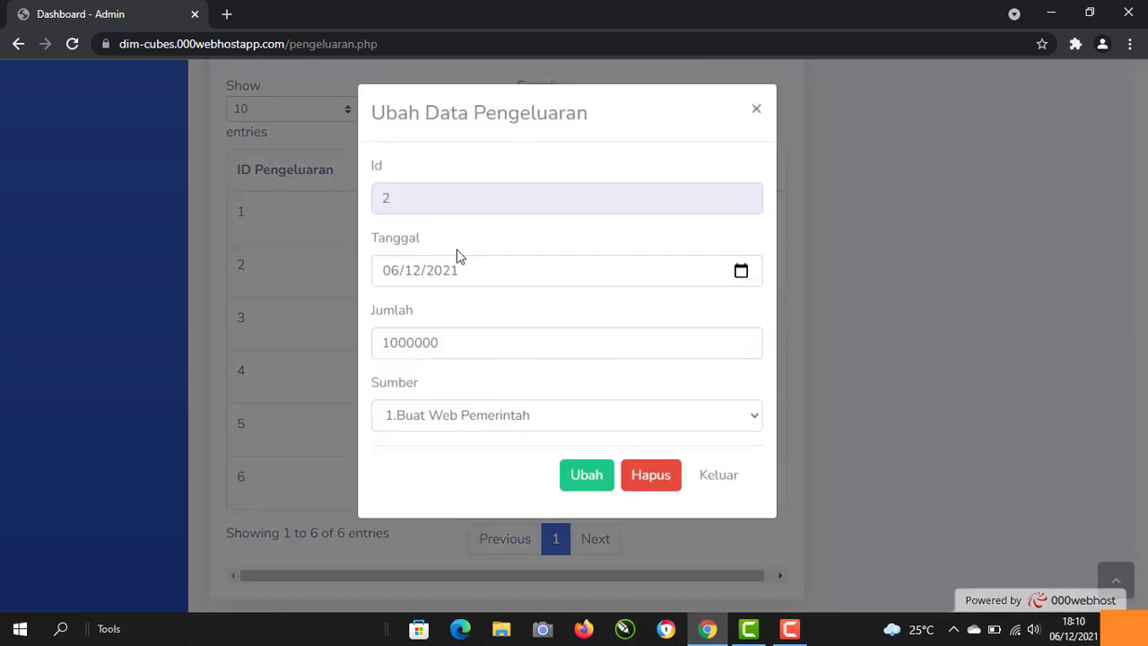
Step: Set expense record 2's date to 06/01/2022 and its source to 7.Hosting, then save
{"action": "left_click", "coordinate": [743, 271]}
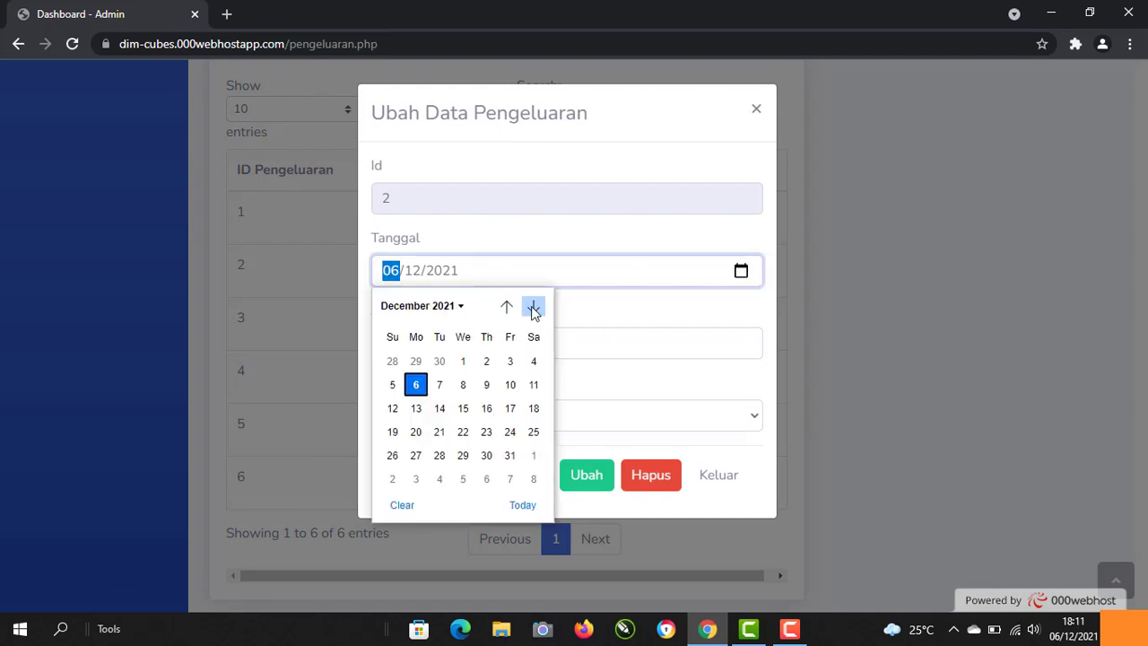
{"action": "left_click", "coordinate": [533, 307]}
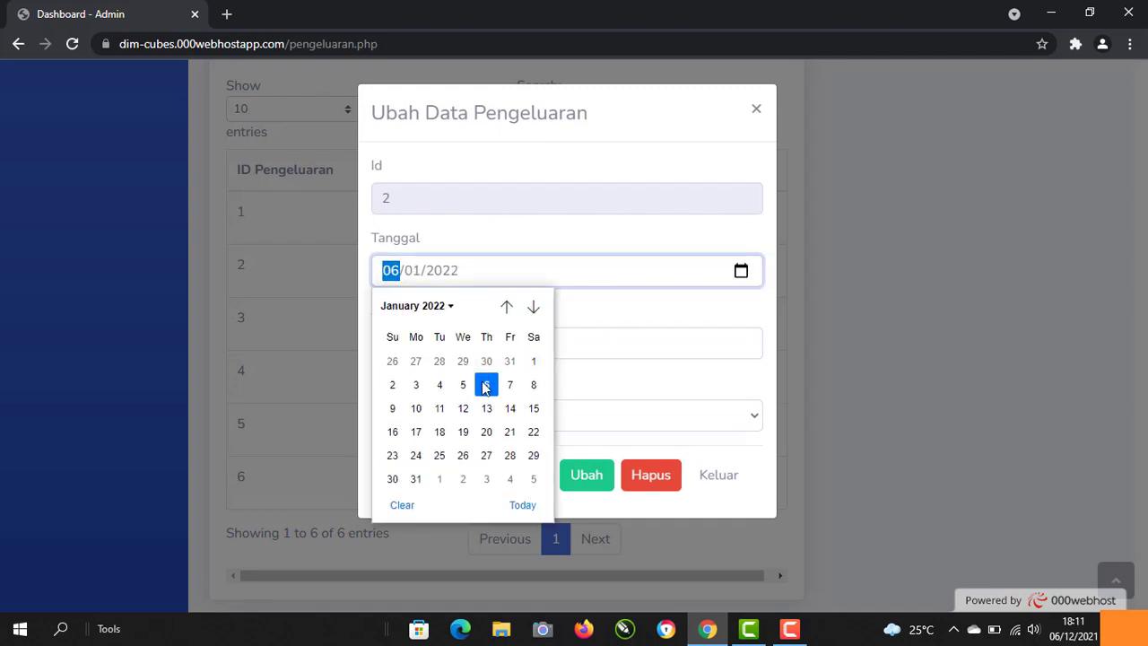
{"action": "left_click", "coordinate": [484, 386]}
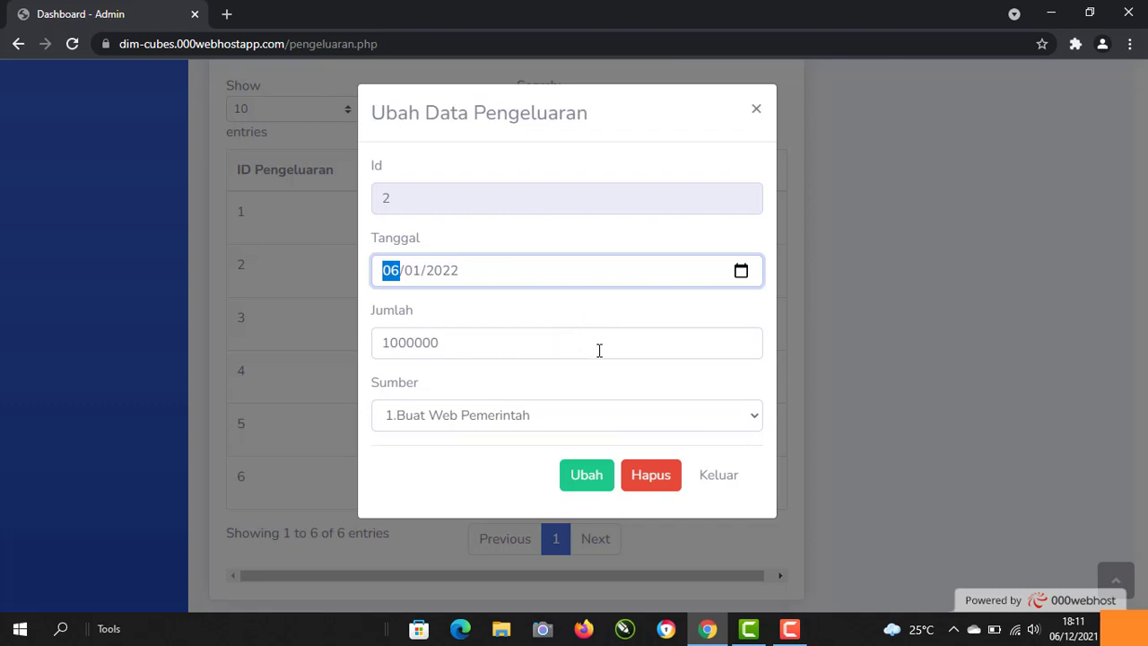
{"action": "left_click", "coordinate": [692, 409]}
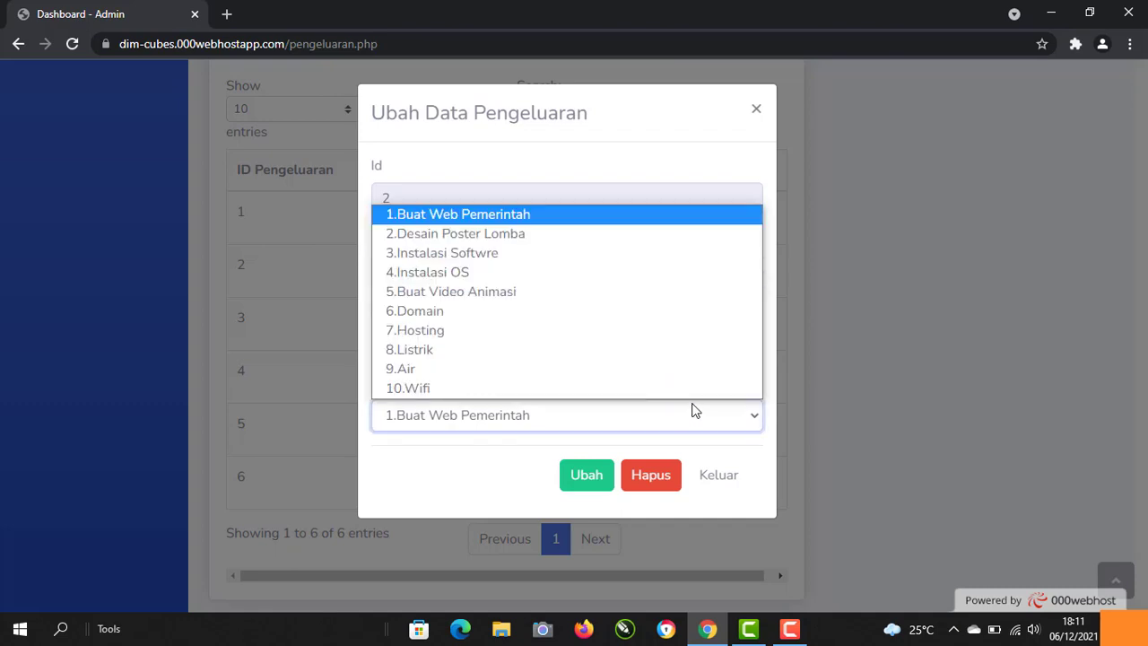
{"action": "left_click", "coordinate": [439, 337]}
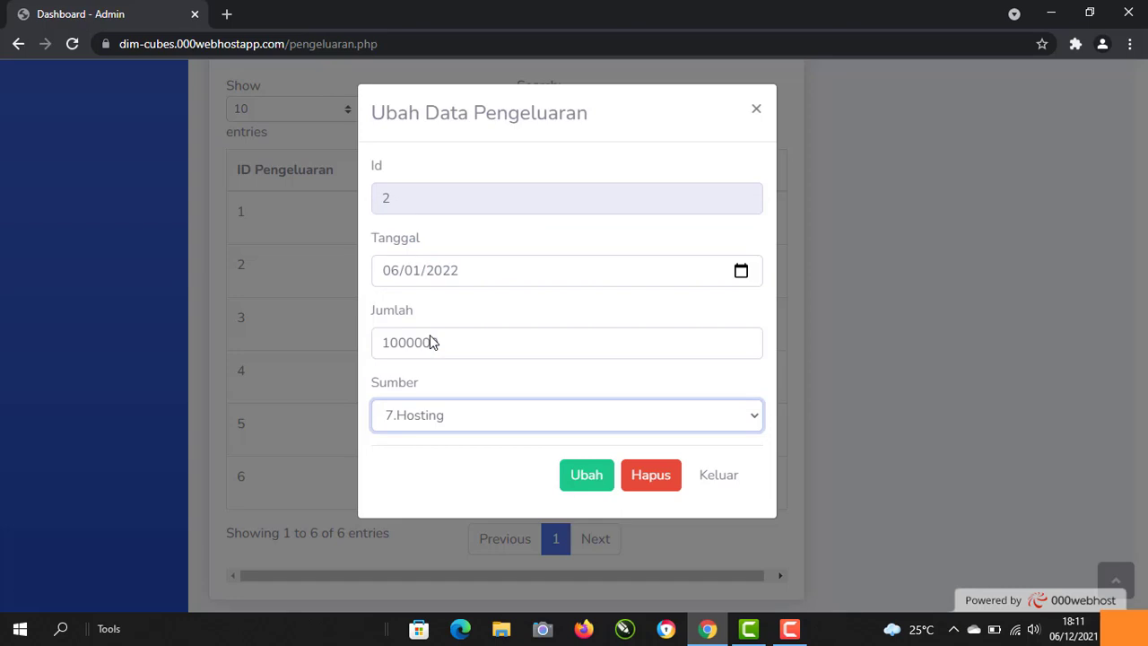
{"action": "left_click", "coordinate": [600, 478]}
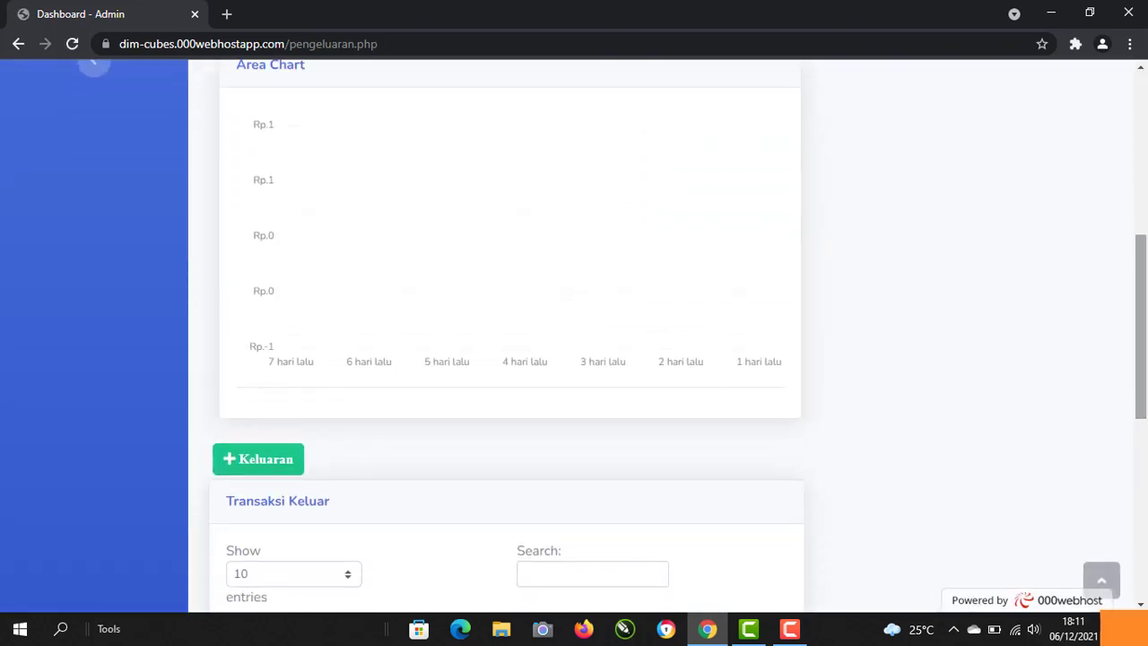
Step: Add a 1000000 expense from source 7. Hosting dated 06/01/2022
{"action": "left_click_drag", "start_coordinate": [1146, 383], "coordinate": [1147, 490]}
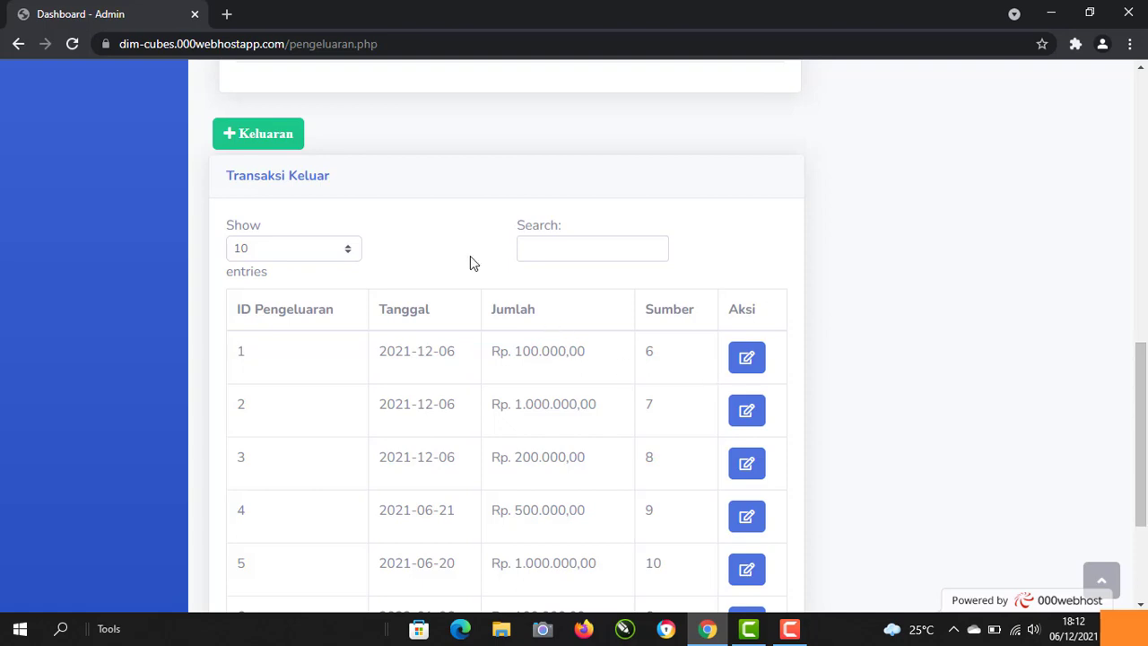
{"action": "left_click", "coordinate": [265, 136]}
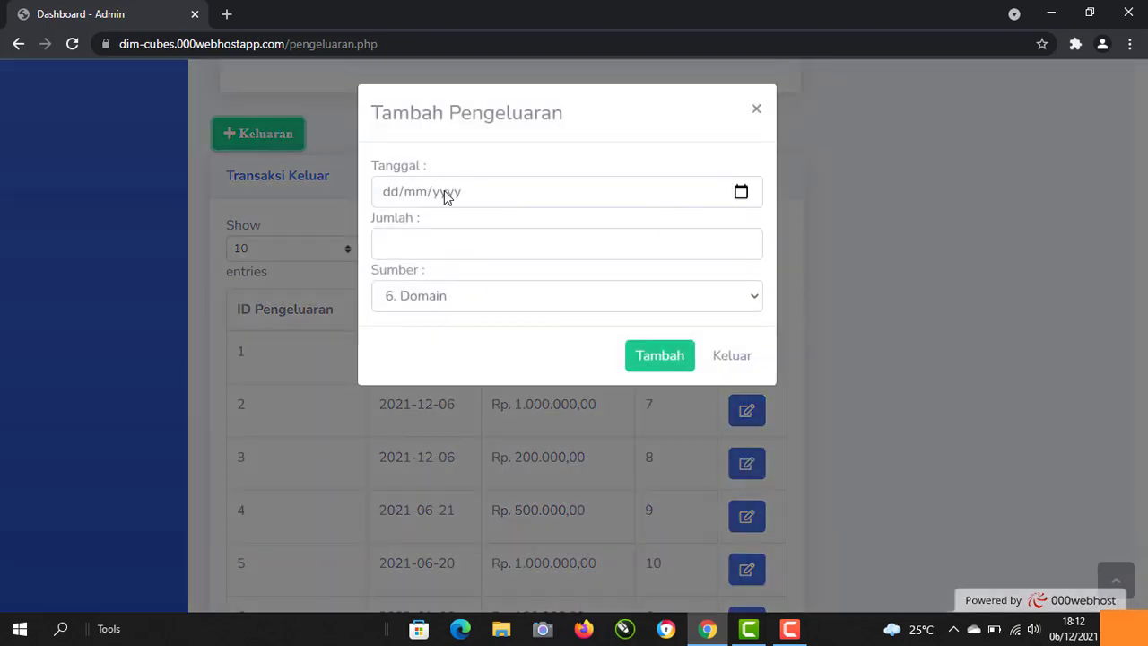
{"action": "left_click", "coordinate": [445, 190]}
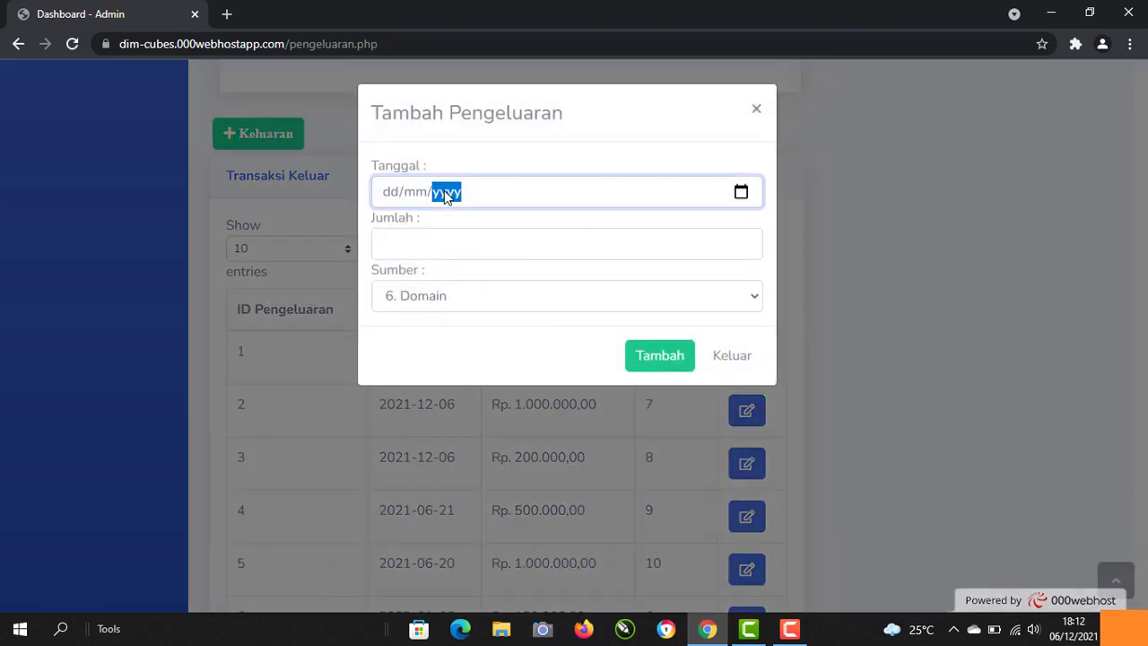
{"action": "left_click", "coordinate": [740, 193]}
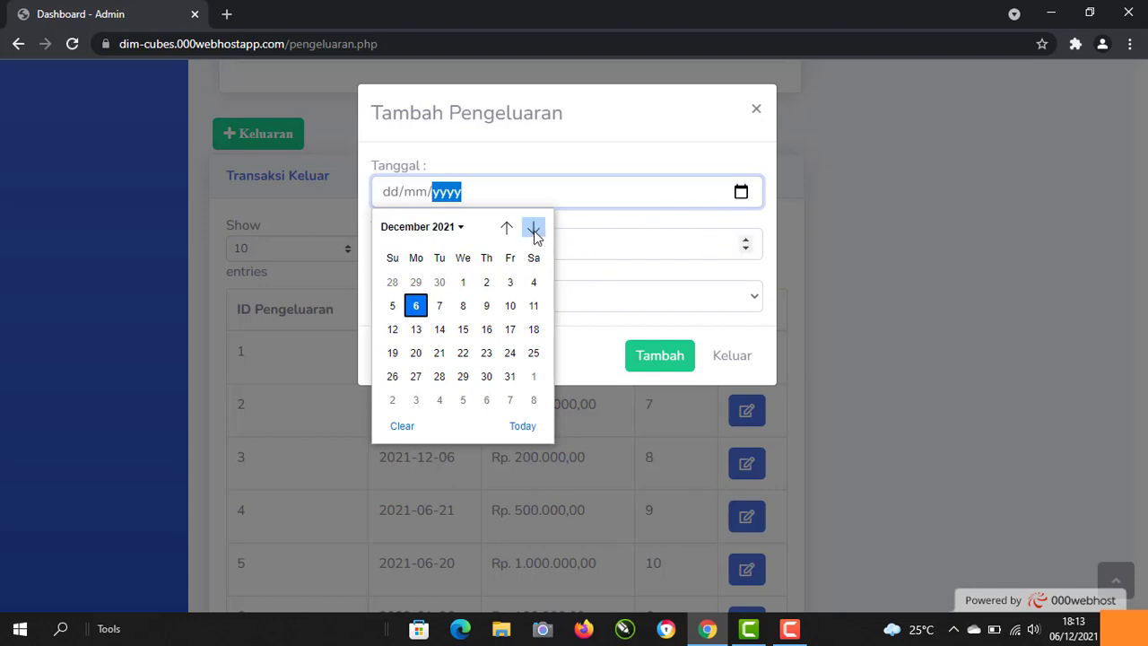
{"action": "left_click", "coordinate": [534, 231]}
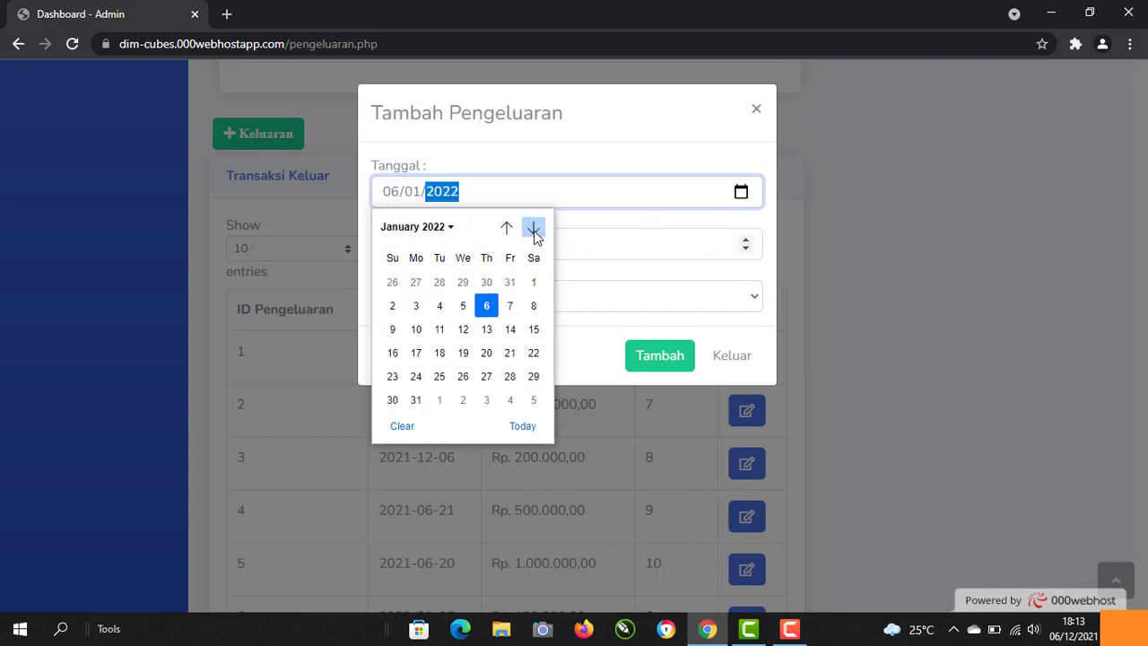
{"action": "left_click", "coordinate": [486, 307]}
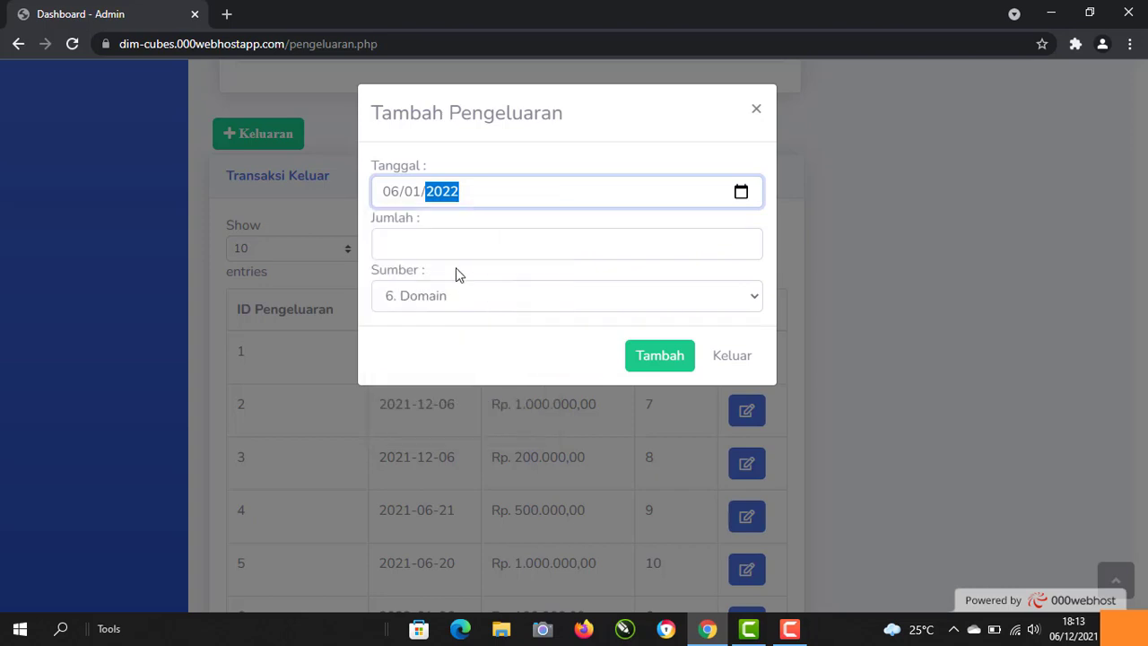
{"action": "left_click", "coordinate": [450, 238]}
{"action": "type", "text": "1"}
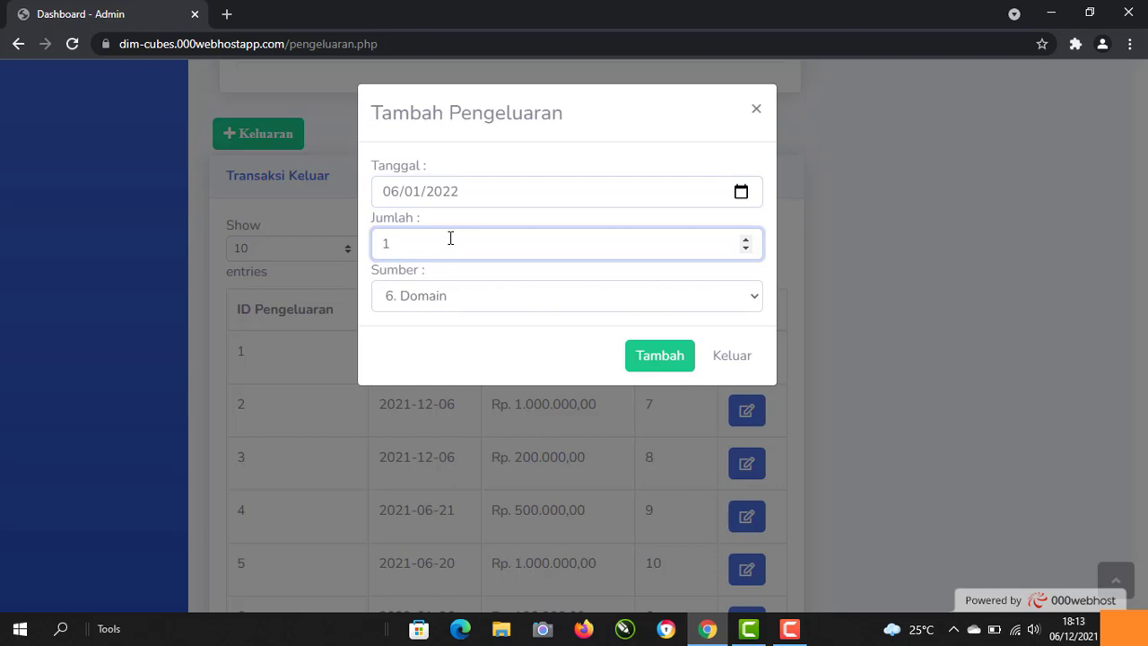
{"action": "type", "text": "000000"}
{"action": "left_click", "coordinate": [478, 296]}
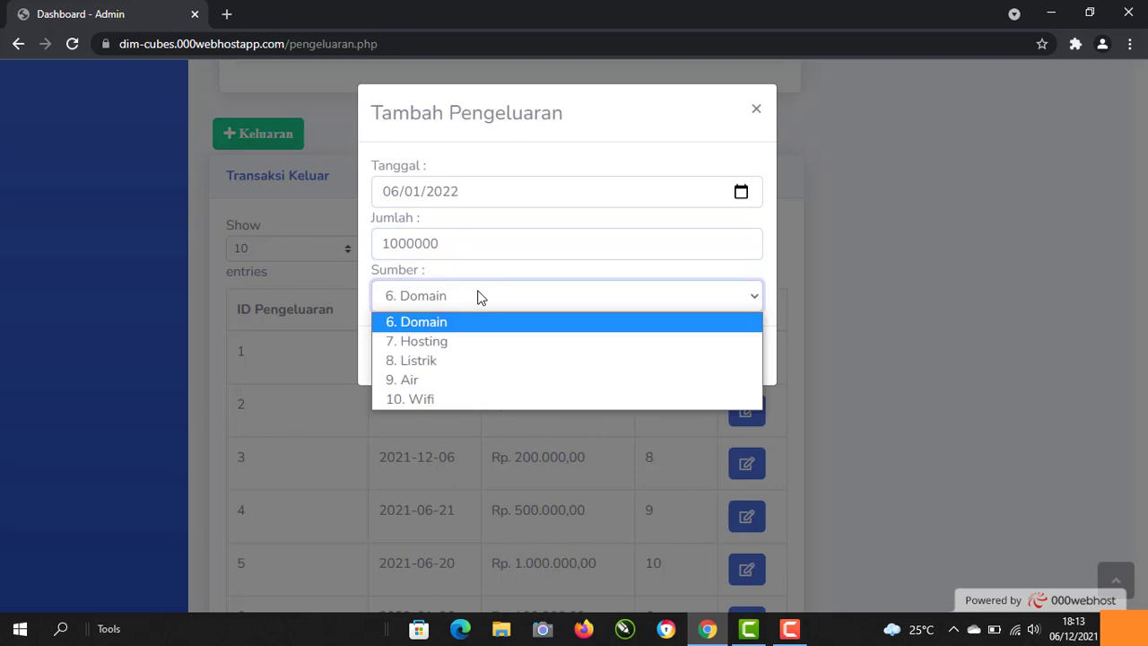
{"action": "left_click", "coordinate": [455, 348]}
{"action": "left_click", "coordinate": [683, 357]}
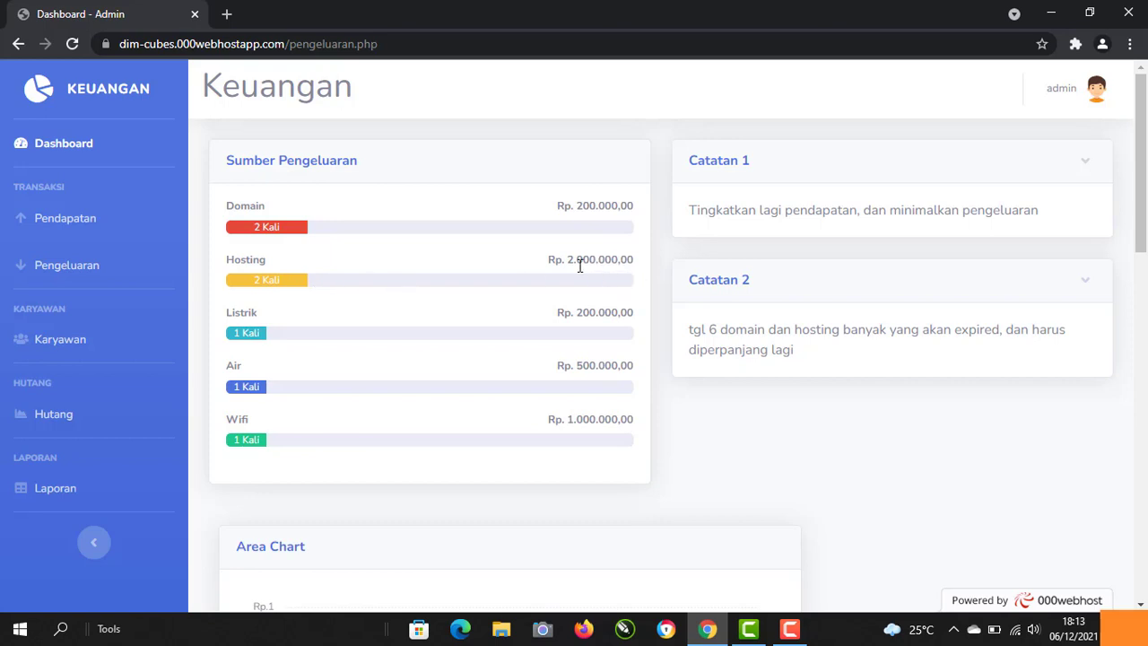
{"action": "left_click_drag", "start_coordinate": [1142, 186], "coordinate": [1145, 444]}
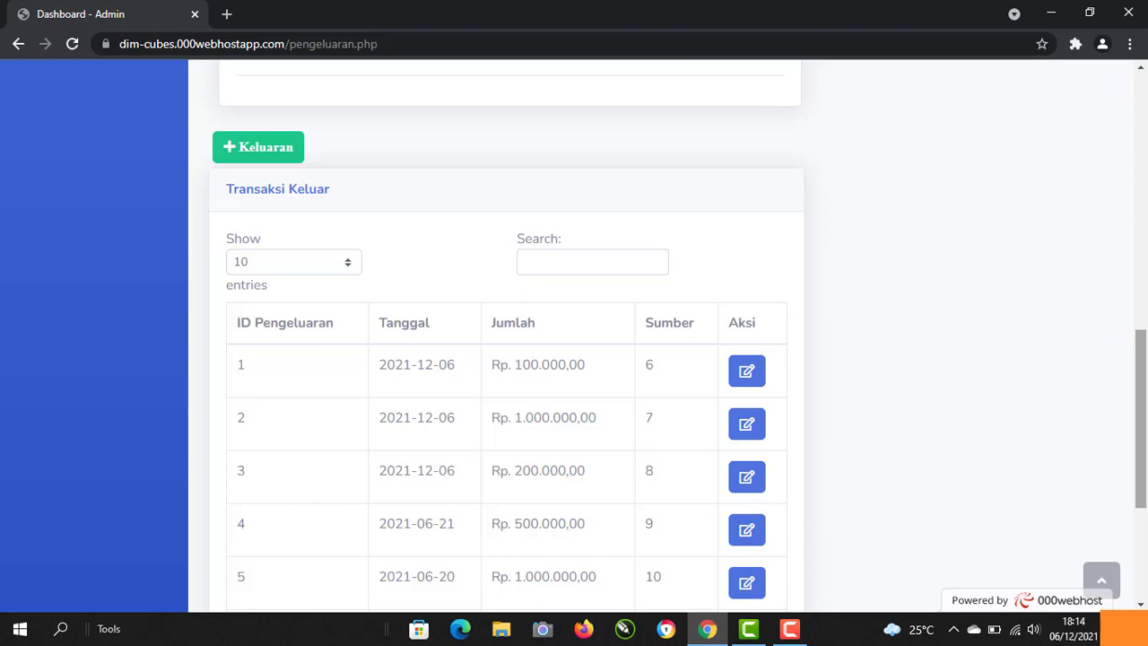
{"action": "left_click_drag", "start_coordinate": [1145, 444], "coordinate": [1146, 153]}
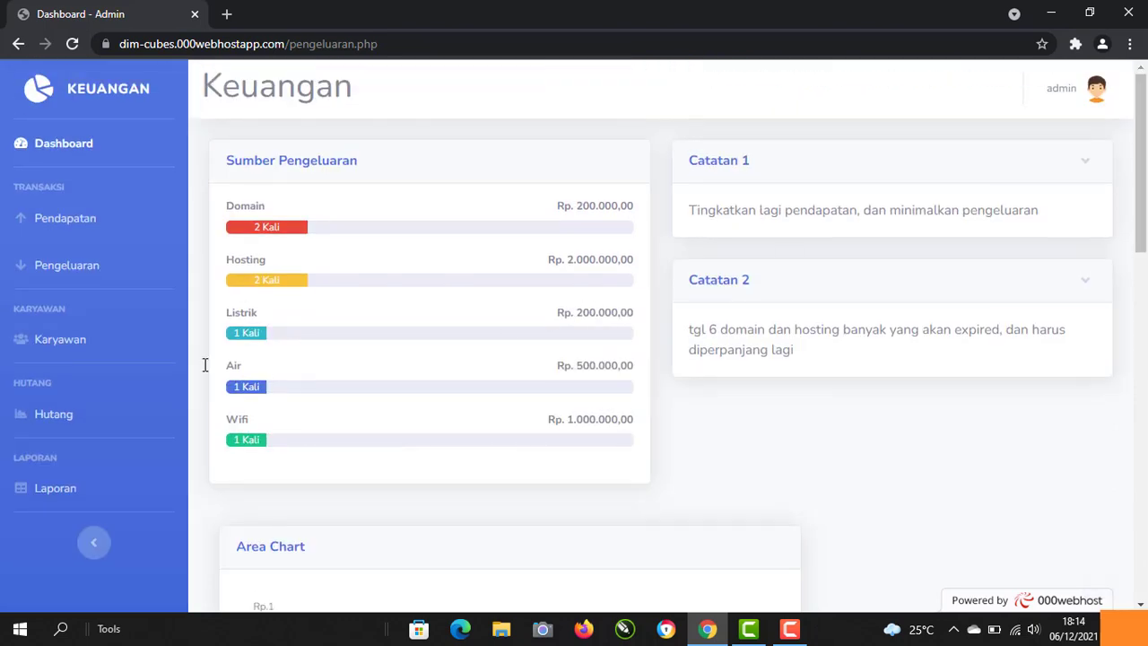
{"action": "left_click", "coordinate": [83, 344]}
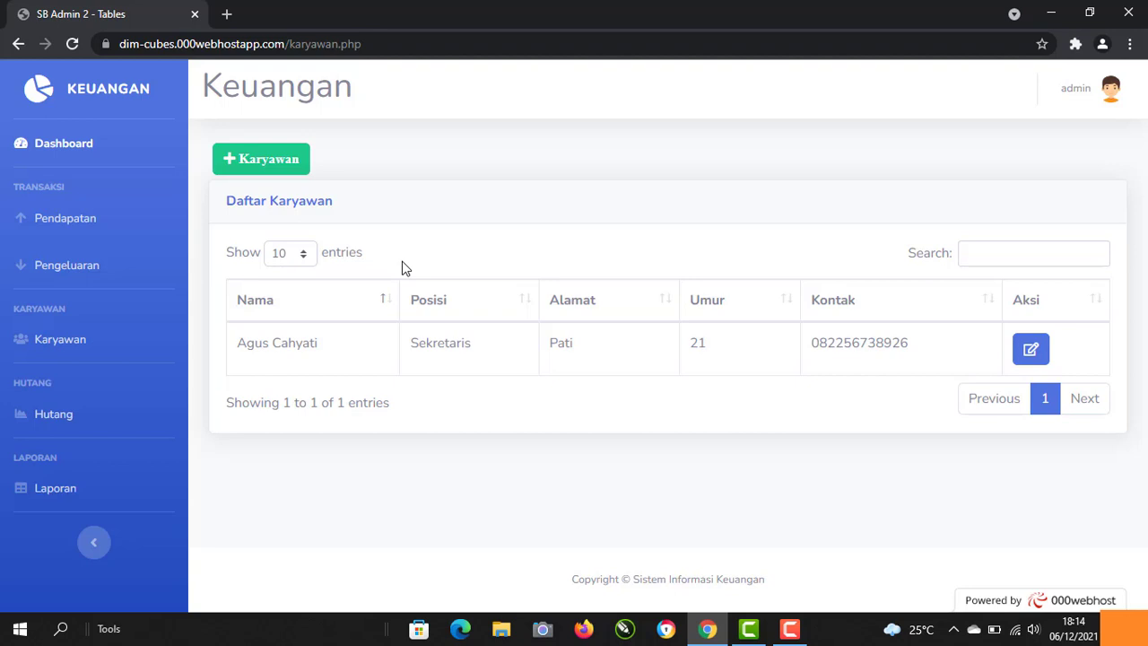
Step: Start a new employee entry with the employee's full name and position Vice Manager
{"action": "left_click", "coordinate": [268, 158]}
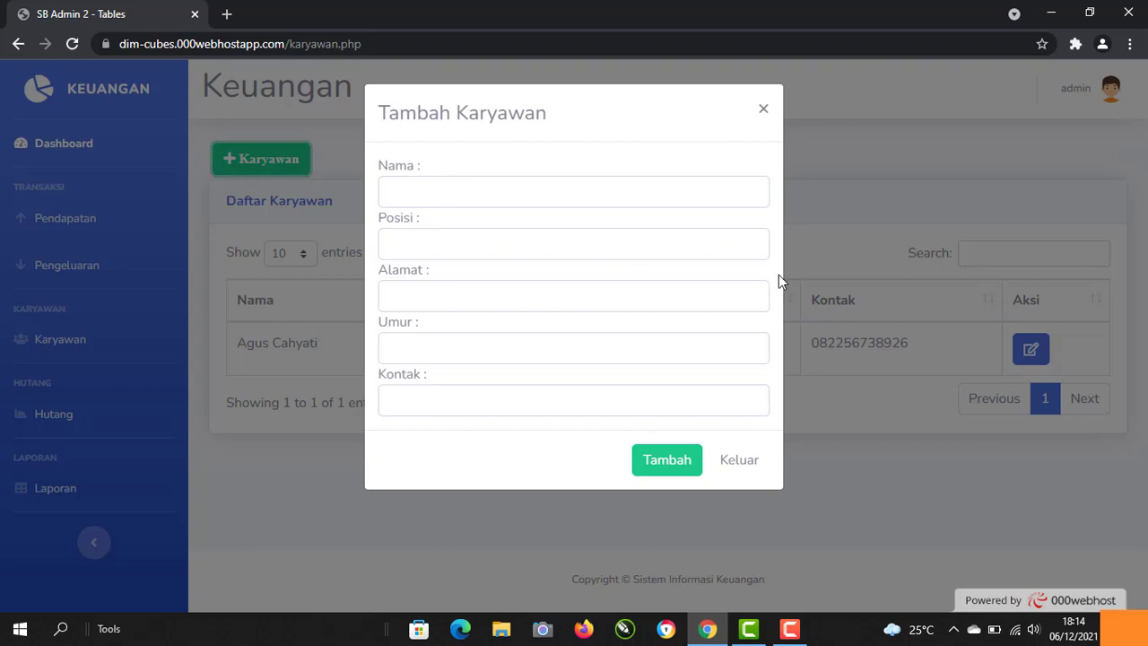
{"action": "left_click", "coordinate": [425, 190]}
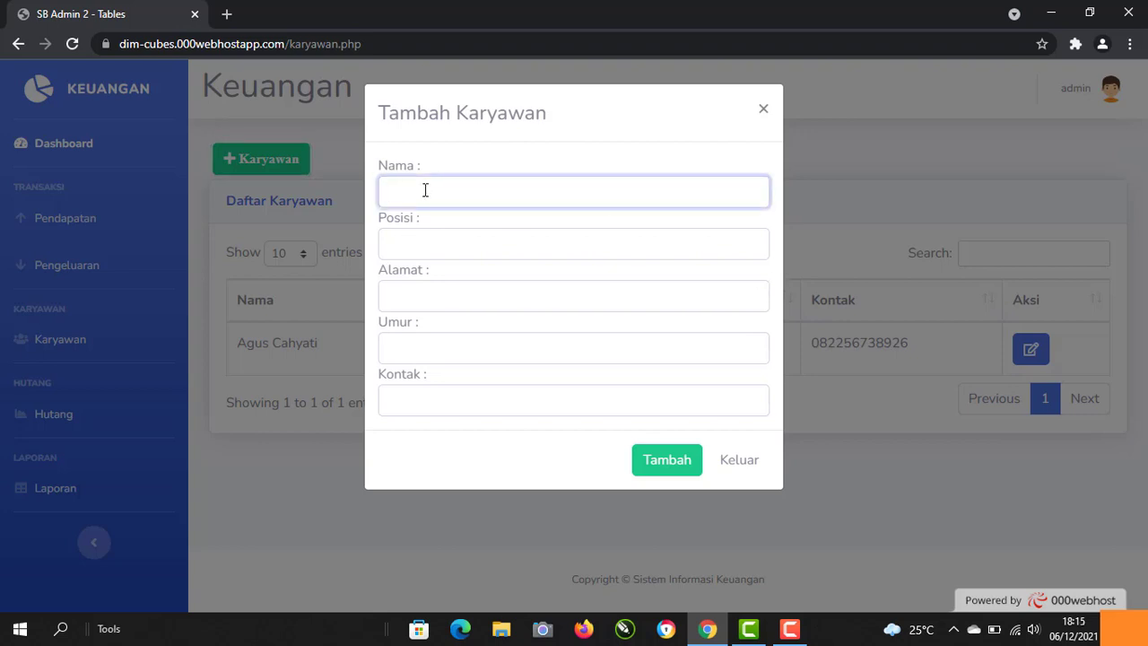
{"action": "left_click", "coordinate": [438, 242]}
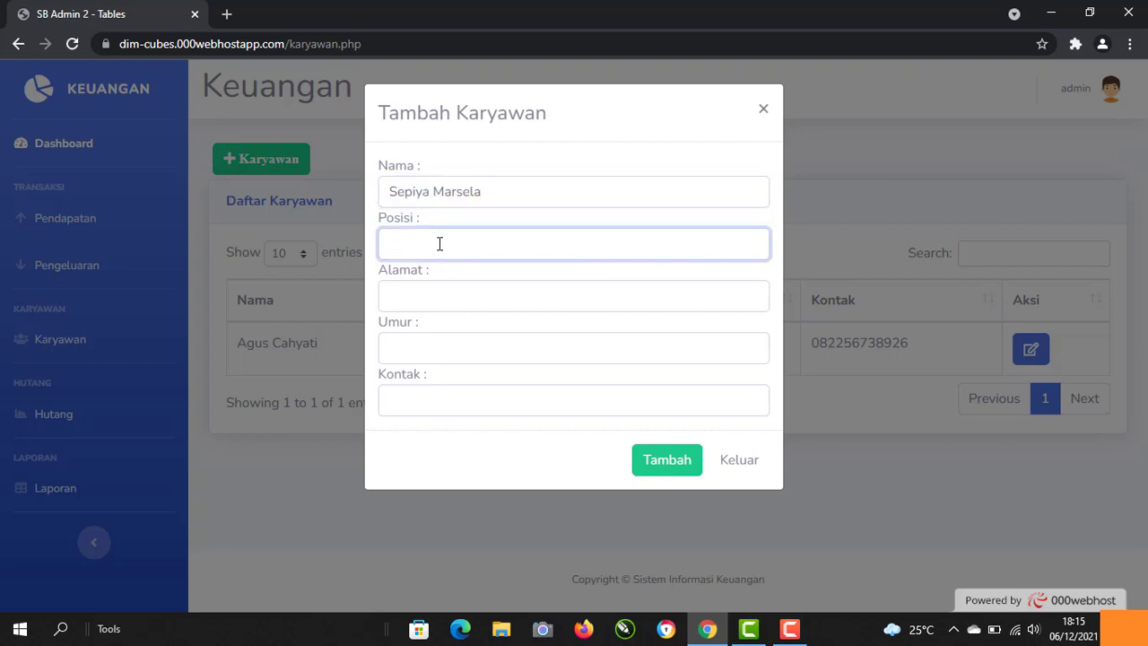
{"action": "type", "text": "W"}
{"action": "key", "text": "BackSpace"}
{"action": "type", "text": "Mana"}
{"action": "type", "text": "je"}
{"action": "key", "text": "BackSpace"}
{"action": "key", "text": "BackSpace"}
{"action": "key", "text": "BackSpace"}
{"action": "key", "text": "BackSpace"}
{"action": "key", "text": "BackSpace"}
{"action": "key", "text": "BackSpace"}
{"action": "type", "text": "Vice Manager"}
Step: Fill in the employee's address, age 20 and contact number, and save the employee
{"action": "left_click", "coordinate": [435, 296]}
{"action": "type", "text": "R"}
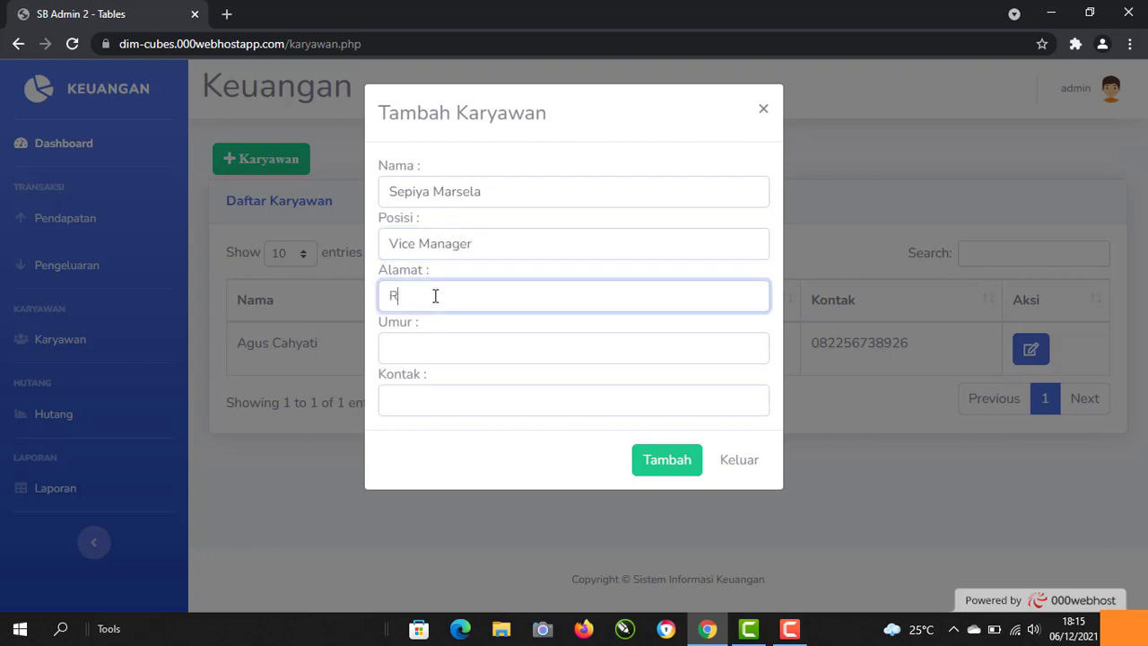
{"action": "type", "text": "embang"}
{"action": "left_click", "coordinate": [452, 352]}
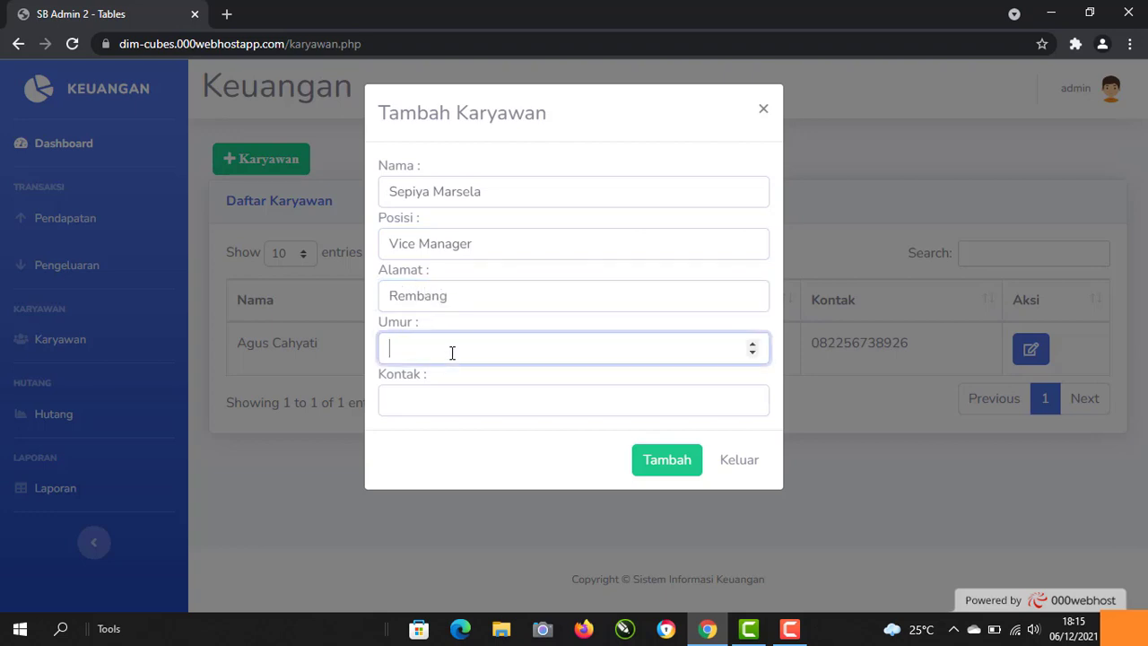
{"action": "type", "text": "20"}
{"action": "left_click", "coordinate": [462, 404]}
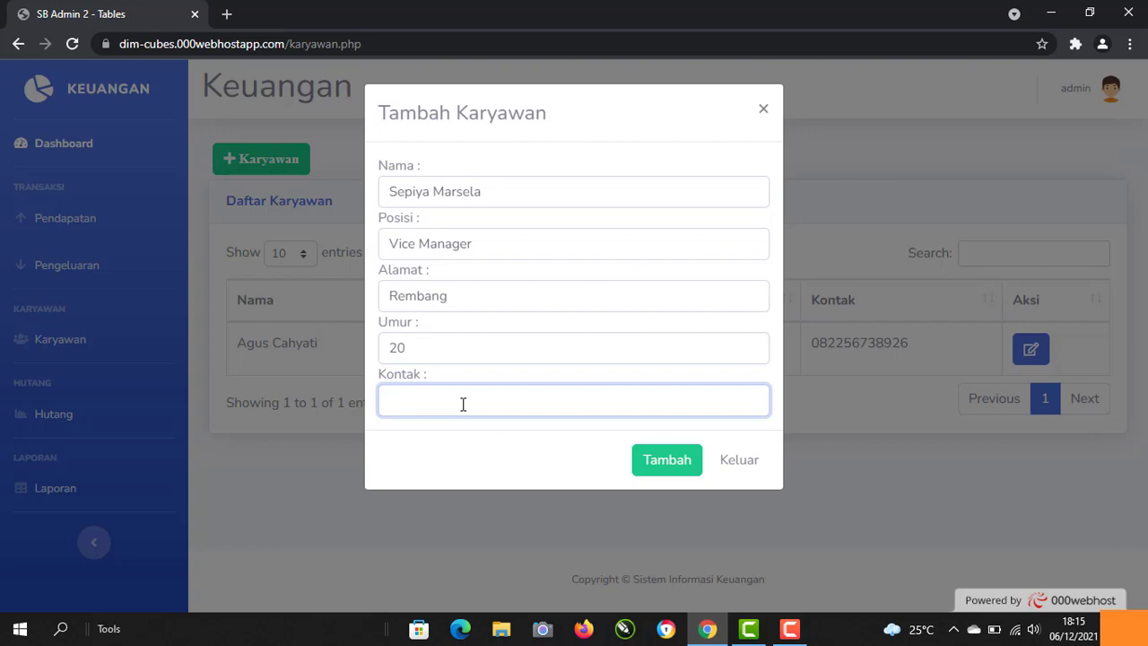
{"action": "left_click", "coordinate": [672, 462]}
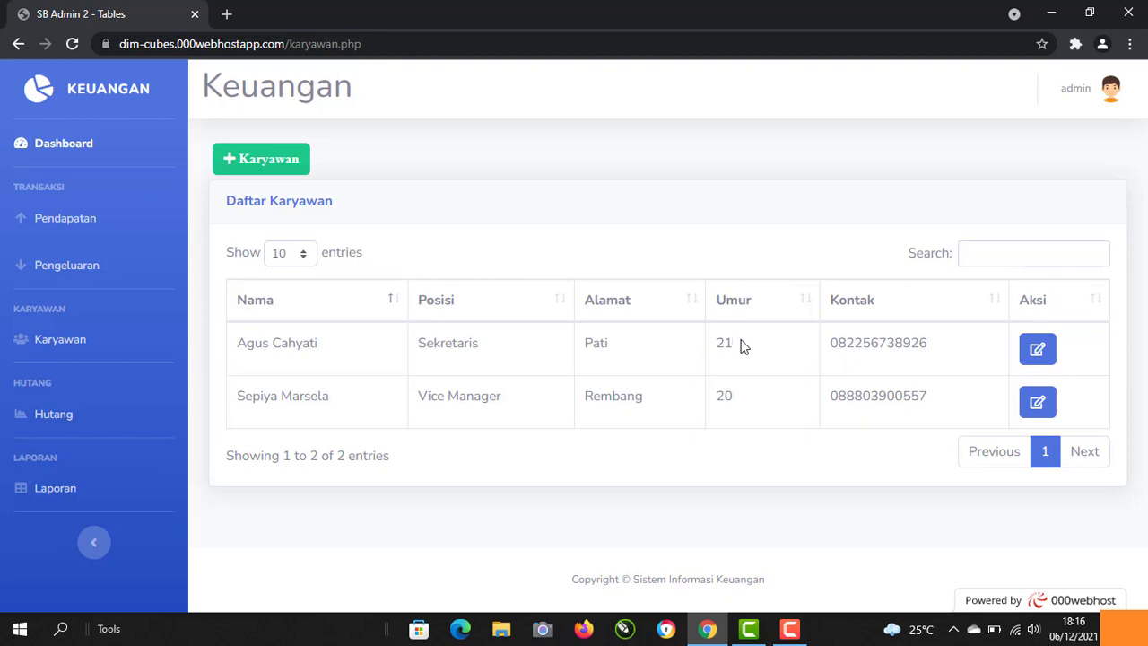
Step: Edit the first employee's Umur from 21 to 22 in Ubah Data Karyawan and save
{"action": "left_click", "coordinate": [1040, 352]}
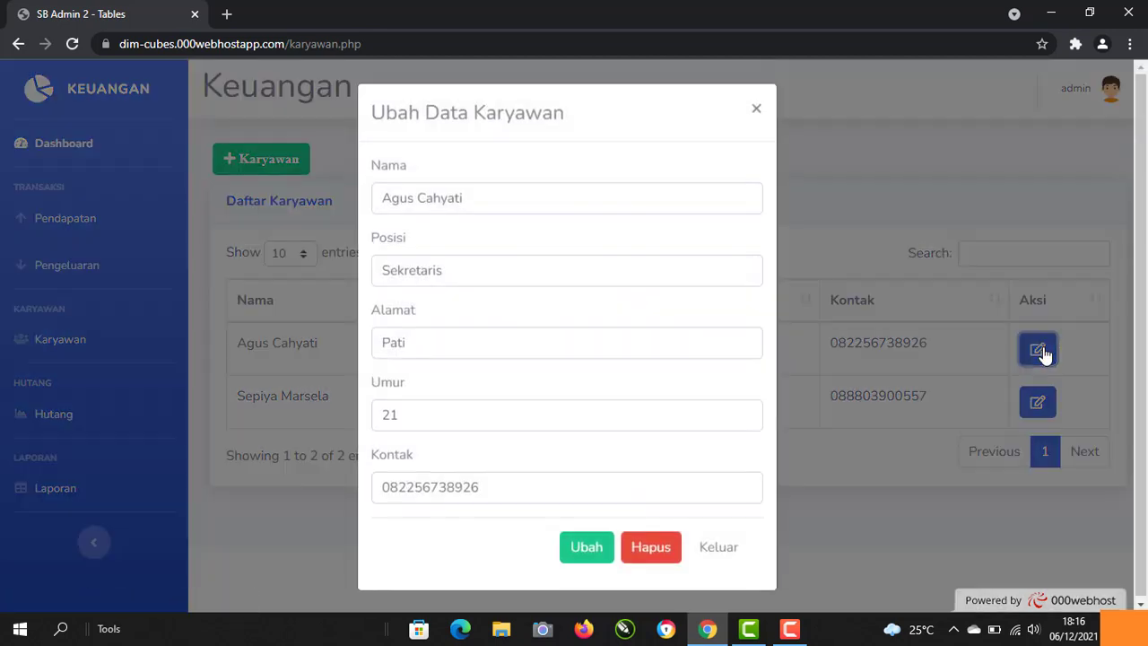
{"action": "left_click", "coordinate": [416, 417]}
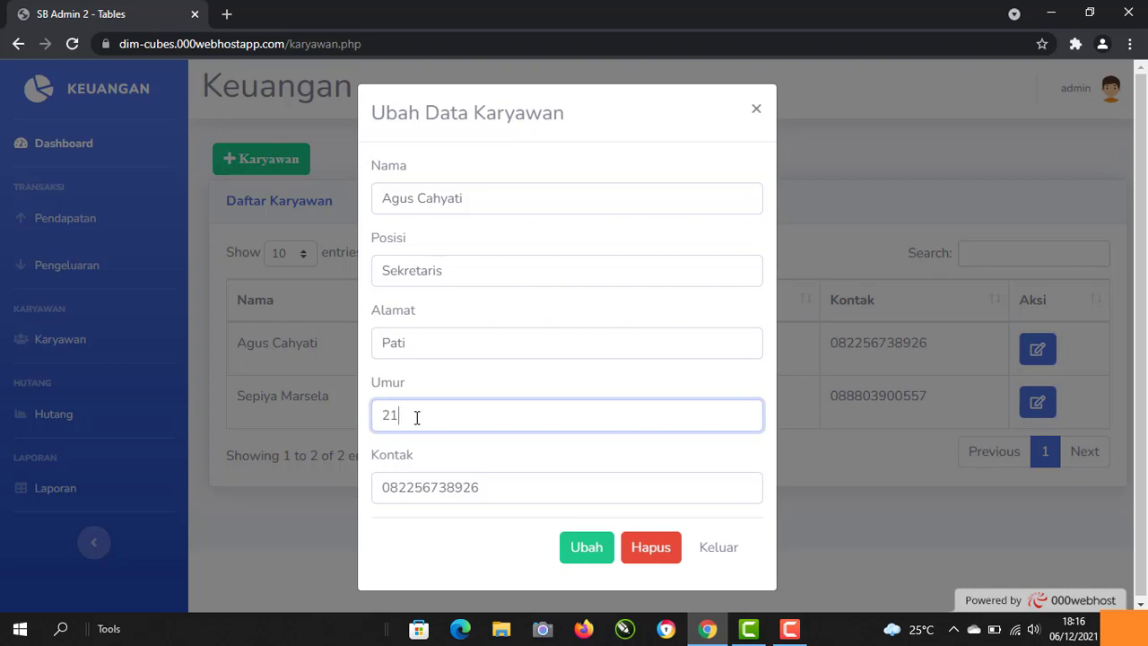
{"action": "key", "text": "BackSpace"}
{"action": "type", "text": "2"}
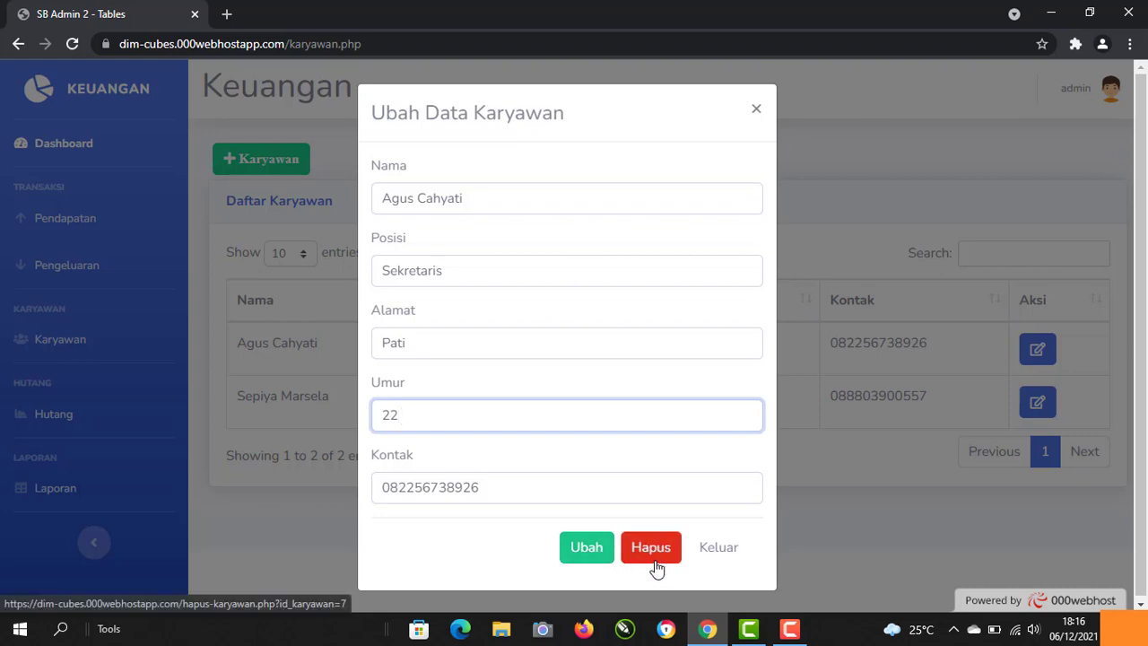
{"action": "left_click", "coordinate": [583, 554]}
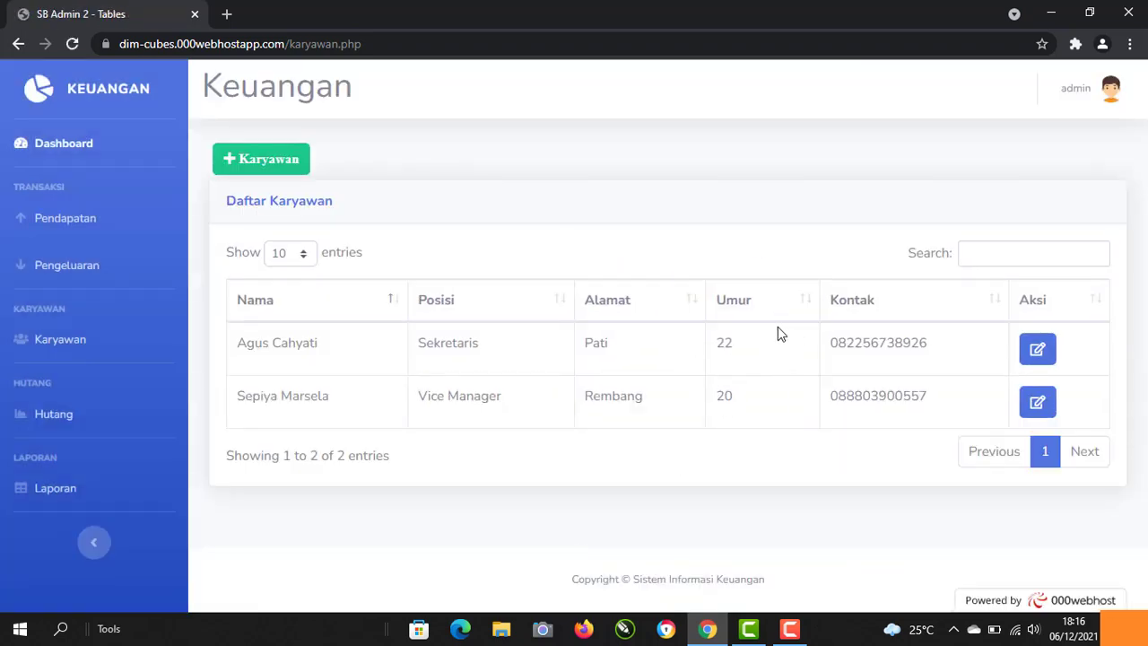
Step: Go to the Hutang page and scroll down to the Daftar Hutang table
{"action": "left_click", "coordinate": [52, 418]}
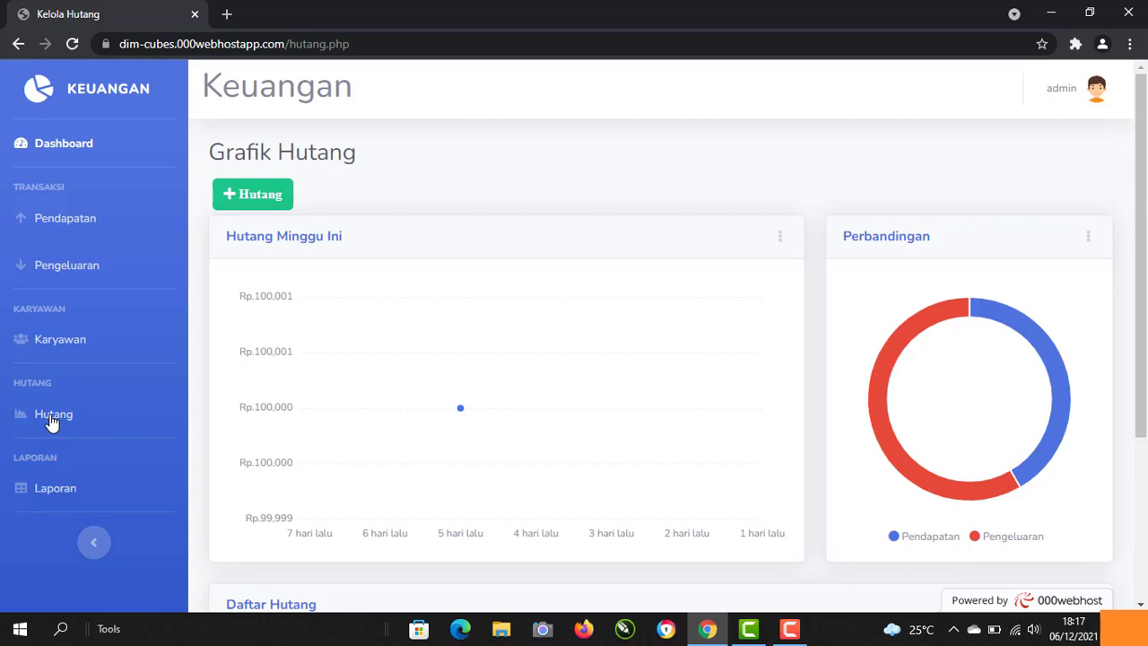
{"action": "scroll", "coordinate": [52, 422], "scroll_direction": "down", "scroll_amount": 2}
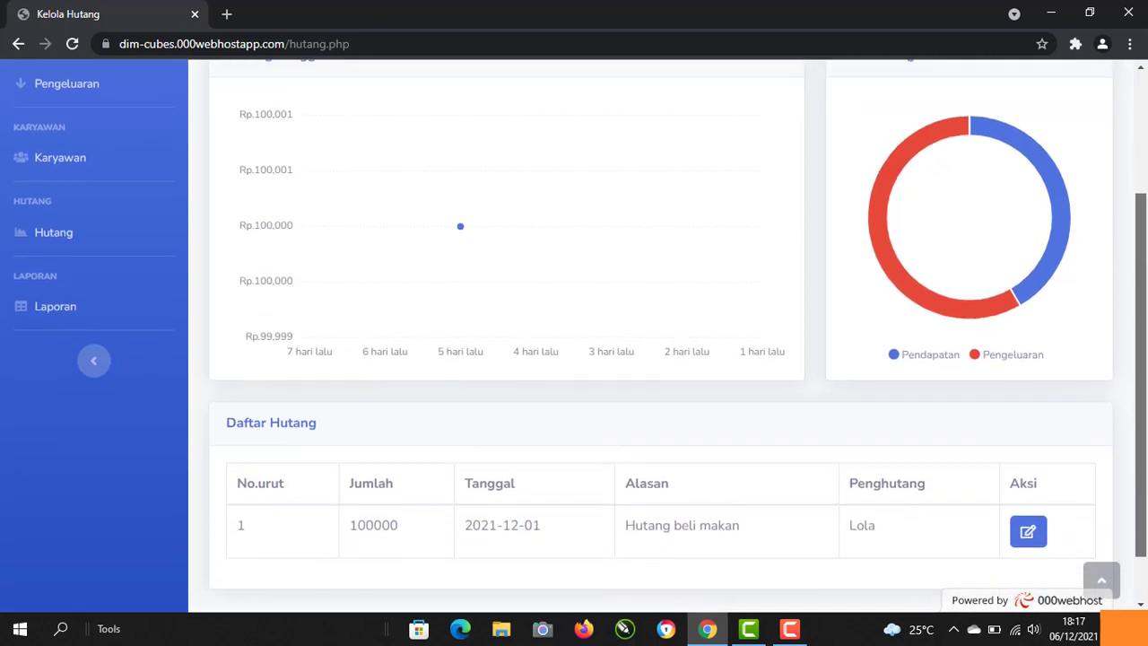
{"action": "scroll", "coordinate": [573, 335], "scroll_direction": "down", "scroll_amount": 1}
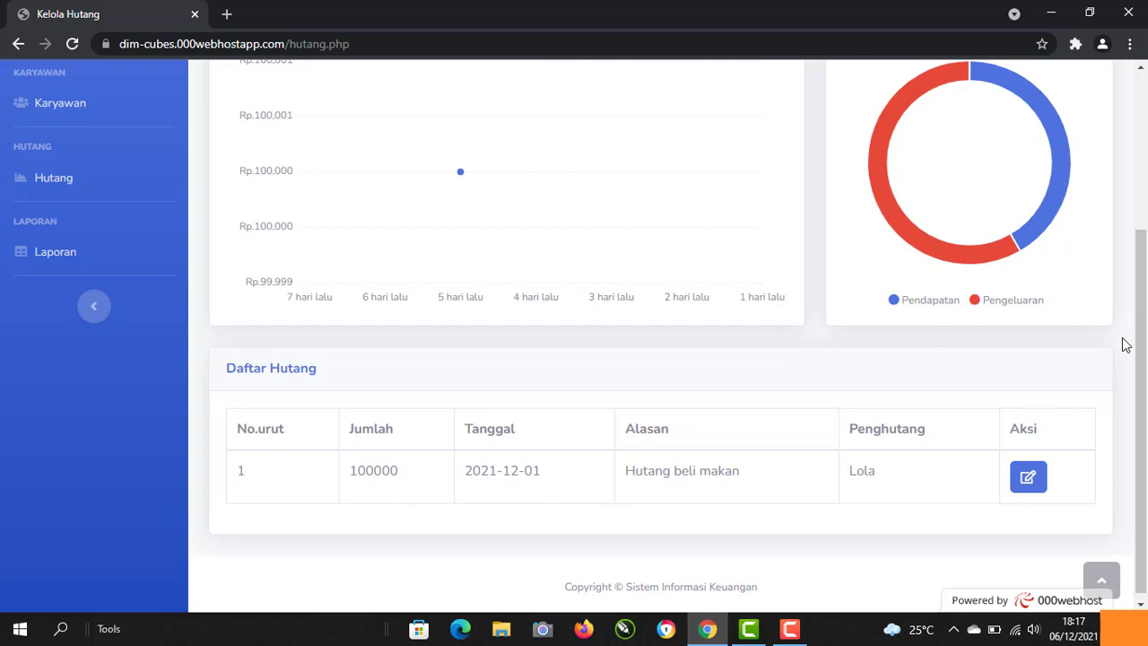
{"action": "left_click_drag", "start_coordinate": [1144, 354], "coordinate": [1146, 361]}
Step: Delete the 100000 'Hutang beli makan' debt record and confirm the deletion
{"action": "left_click", "coordinate": [1027, 468]}
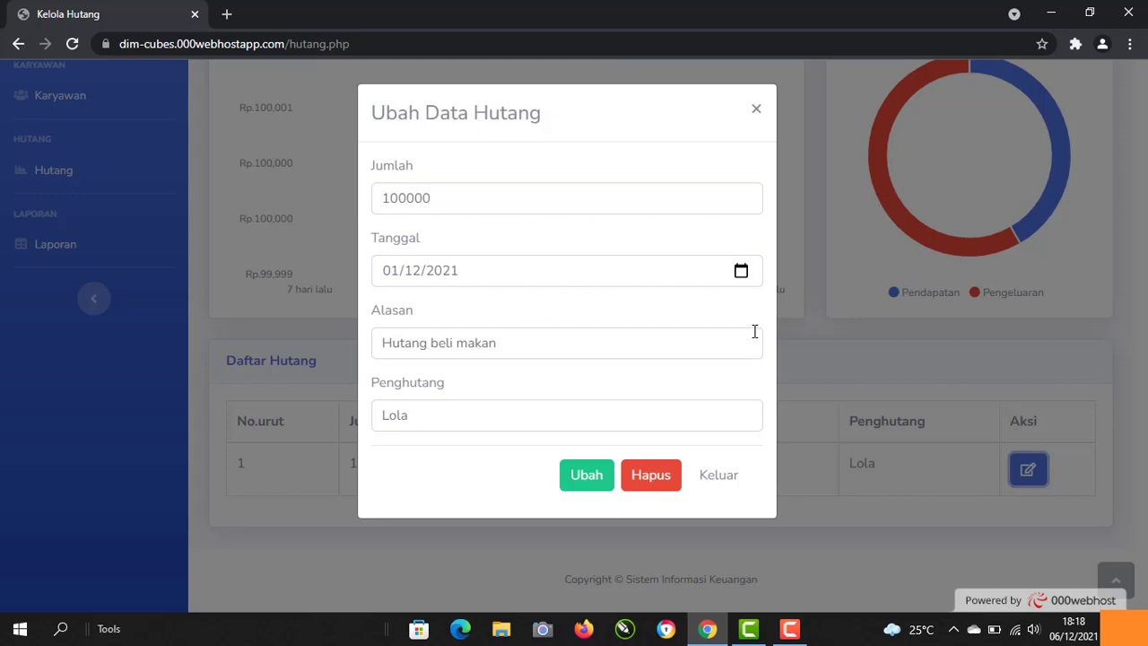
{"action": "left_click", "coordinate": [642, 485]}
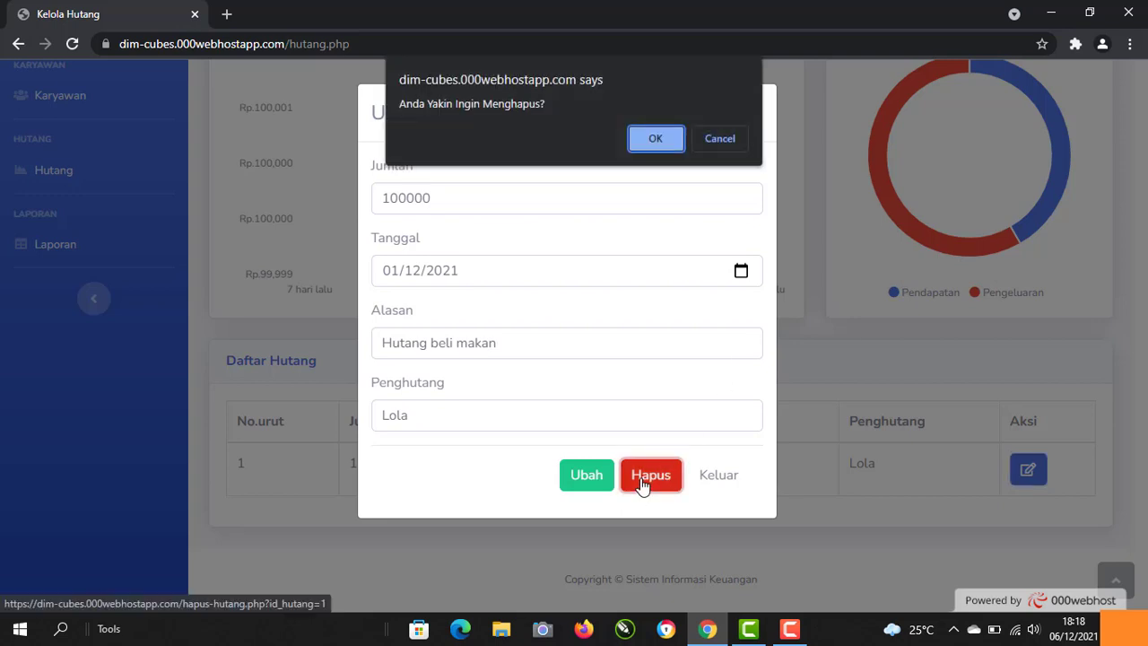
{"action": "left_click", "coordinate": [655, 144]}
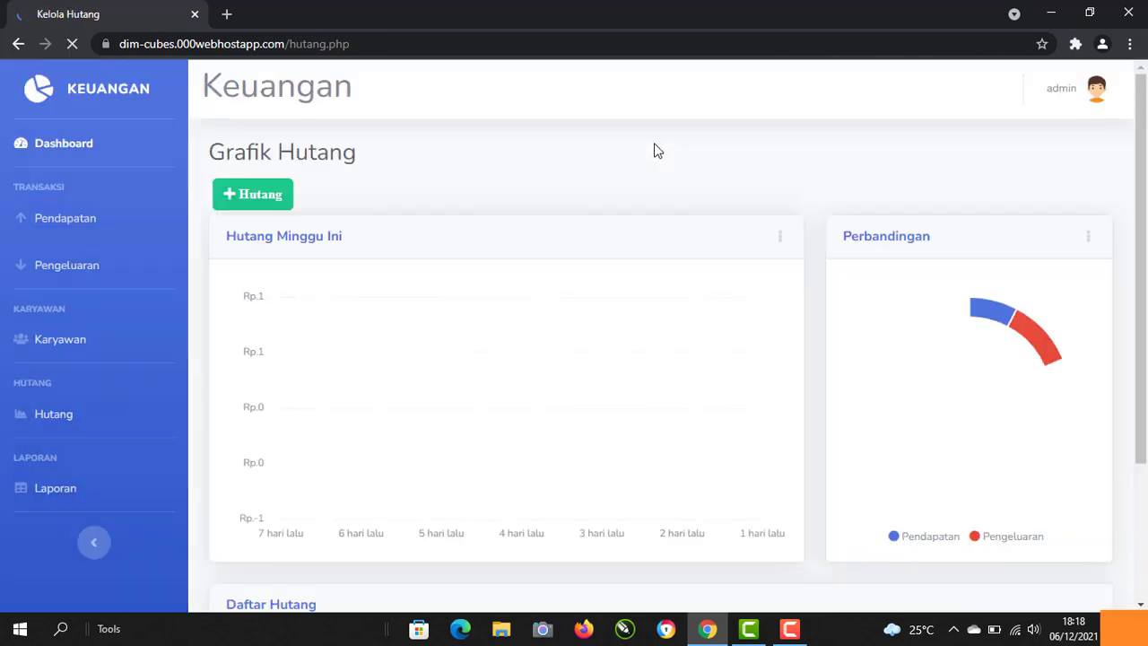
{"action": "scroll", "coordinate": [655, 149], "scroll_direction": "down", "scroll_amount": 3}
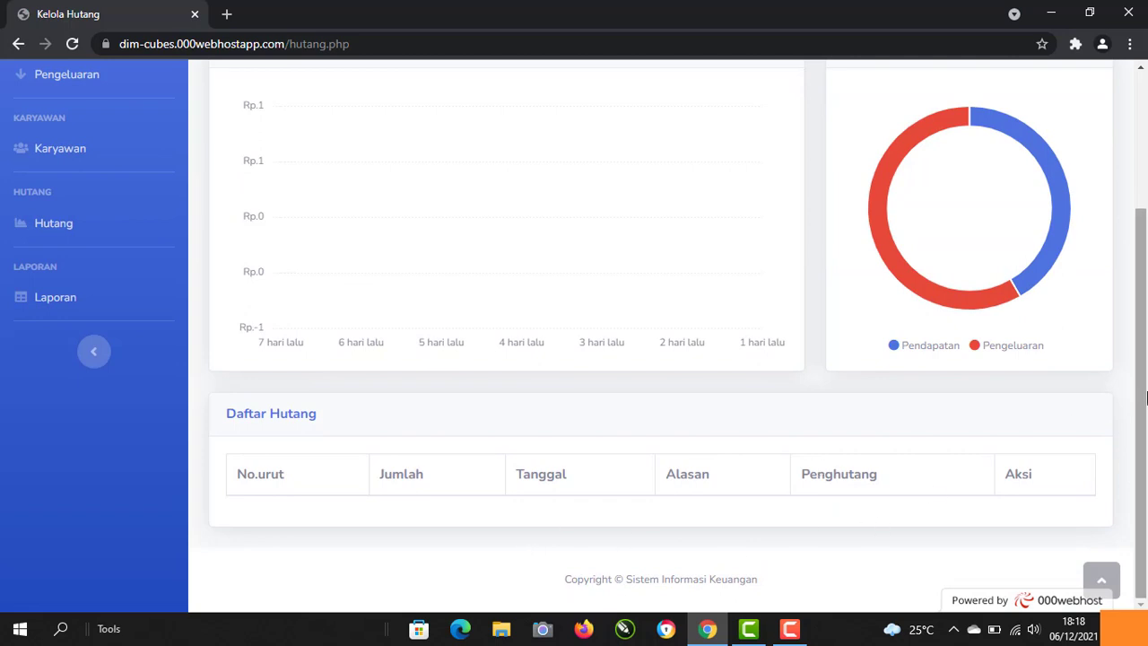
{"action": "left_click_drag", "start_coordinate": [1145, 354], "coordinate": [1145, 266]}
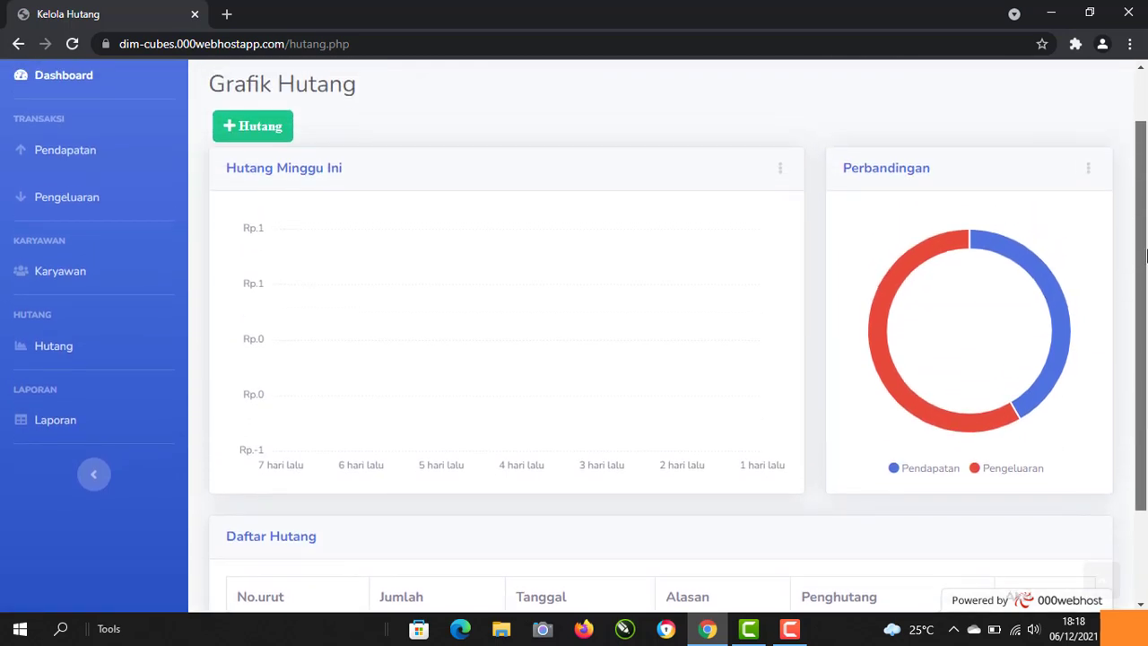
{"action": "mouse_move", "coordinate": [1019, 243]}
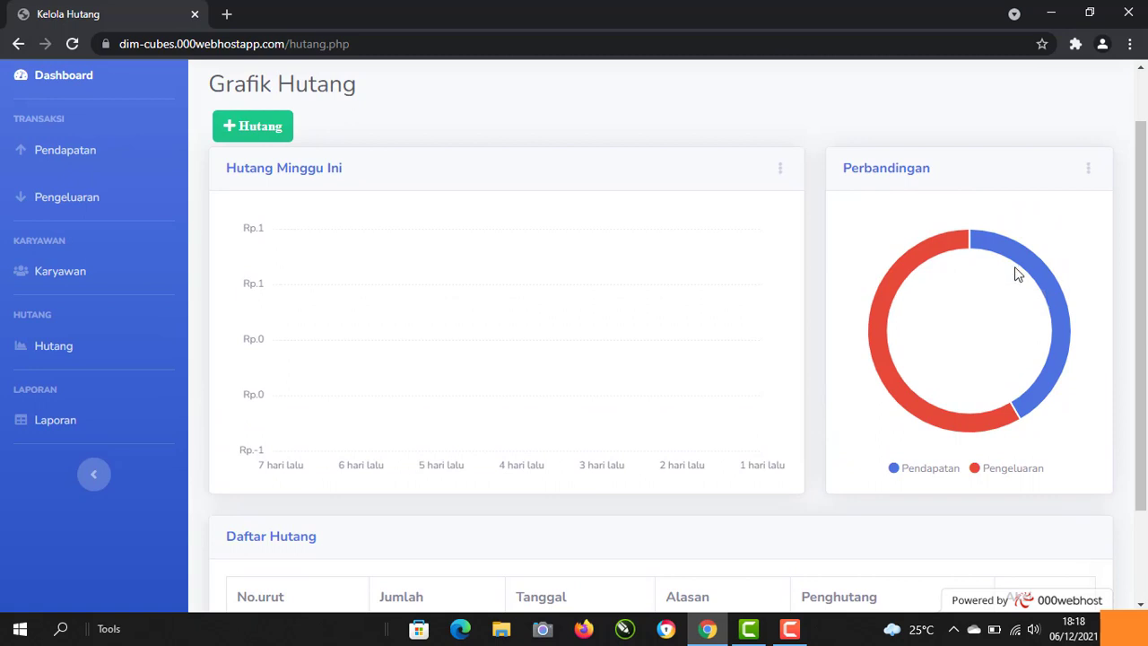
{"action": "mouse_move", "coordinate": [929, 256]}
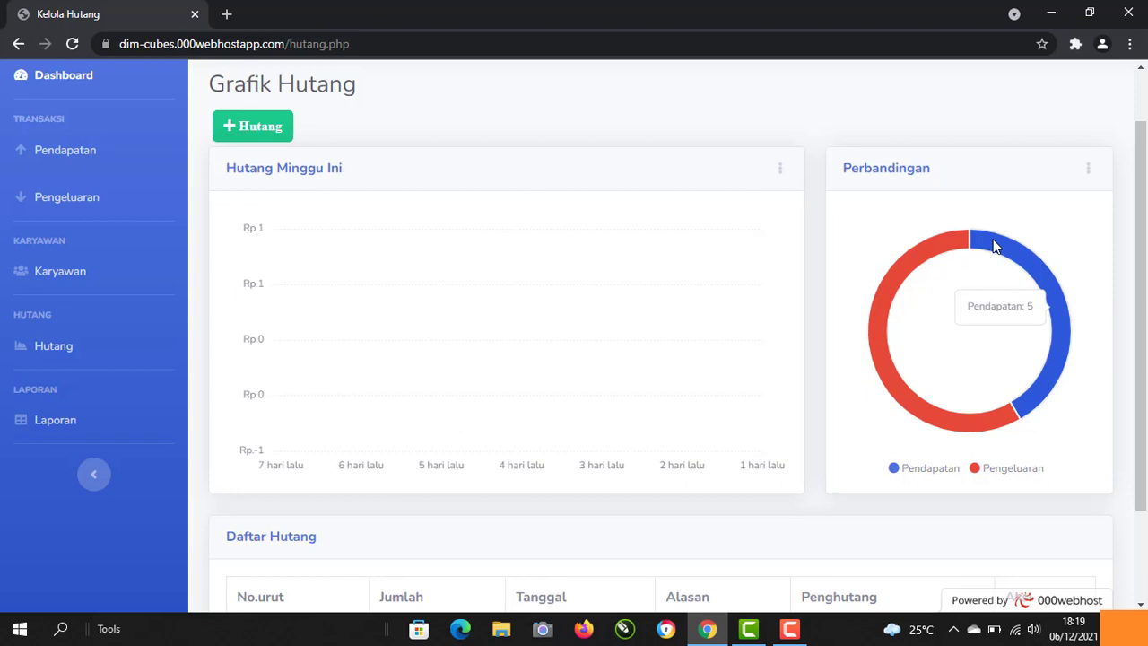
{"action": "scroll", "coordinate": [993, 247], "scroll_direction": "down", "scroll_amount": 3}
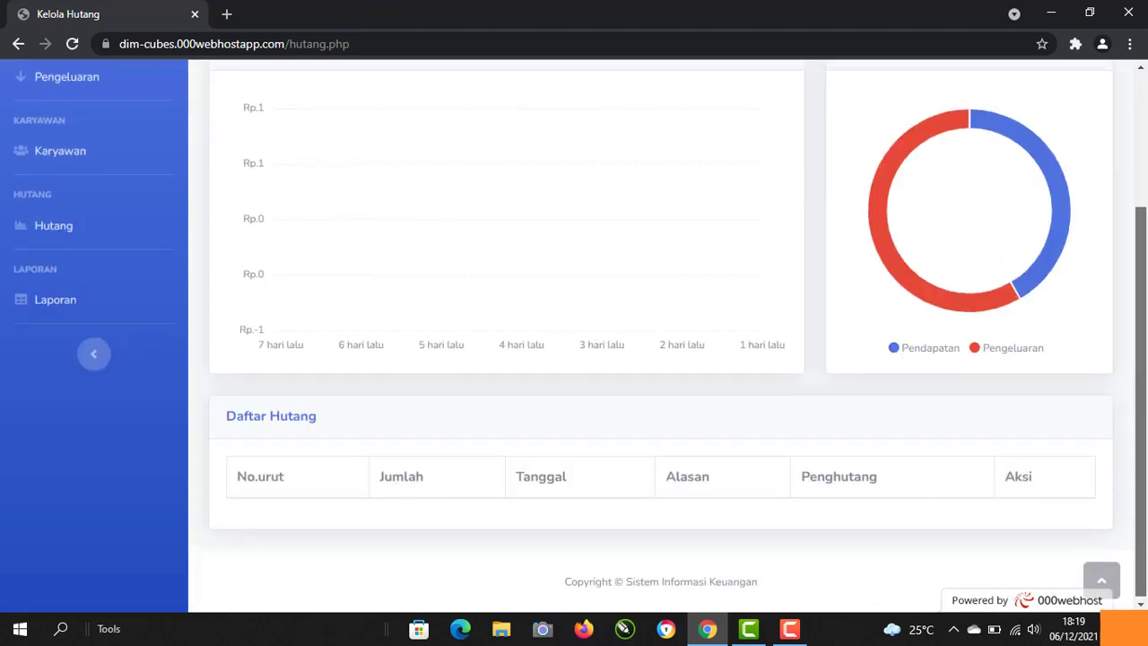
{"action": "left_click_drag", "start_coordinate": [1133, 448], "coordinate": [1146, 219]}
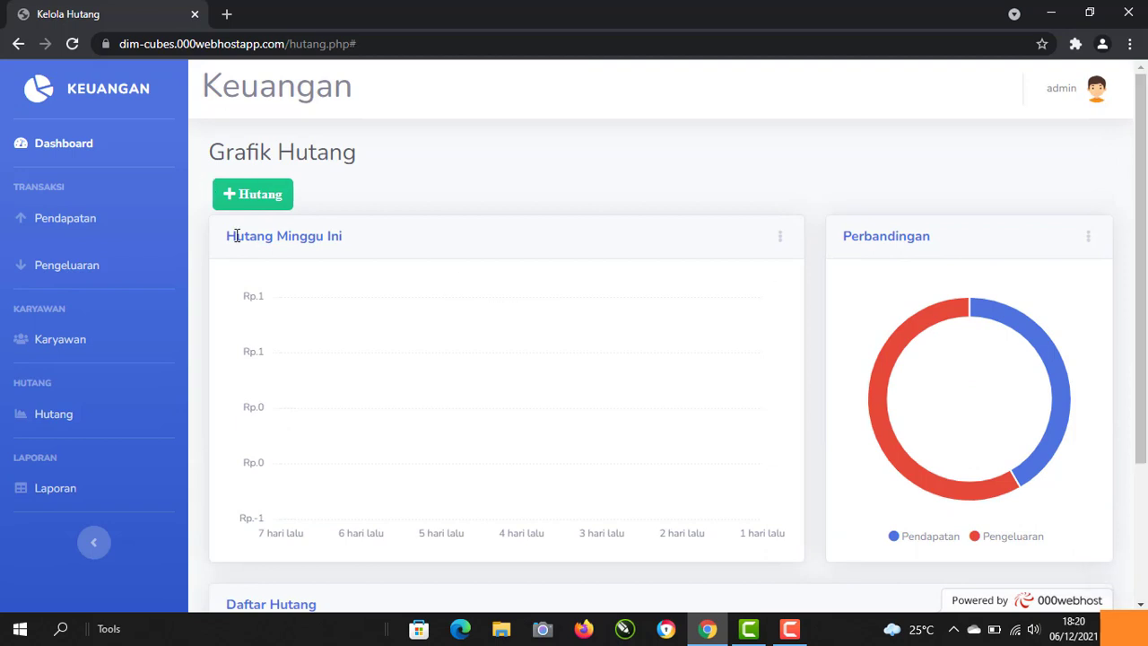
Step: From the Laporan page, download the Pemasukan report as Data_Pemasukan.xls and open it
{"action": "left_click", "coordinate": [56, 487]}
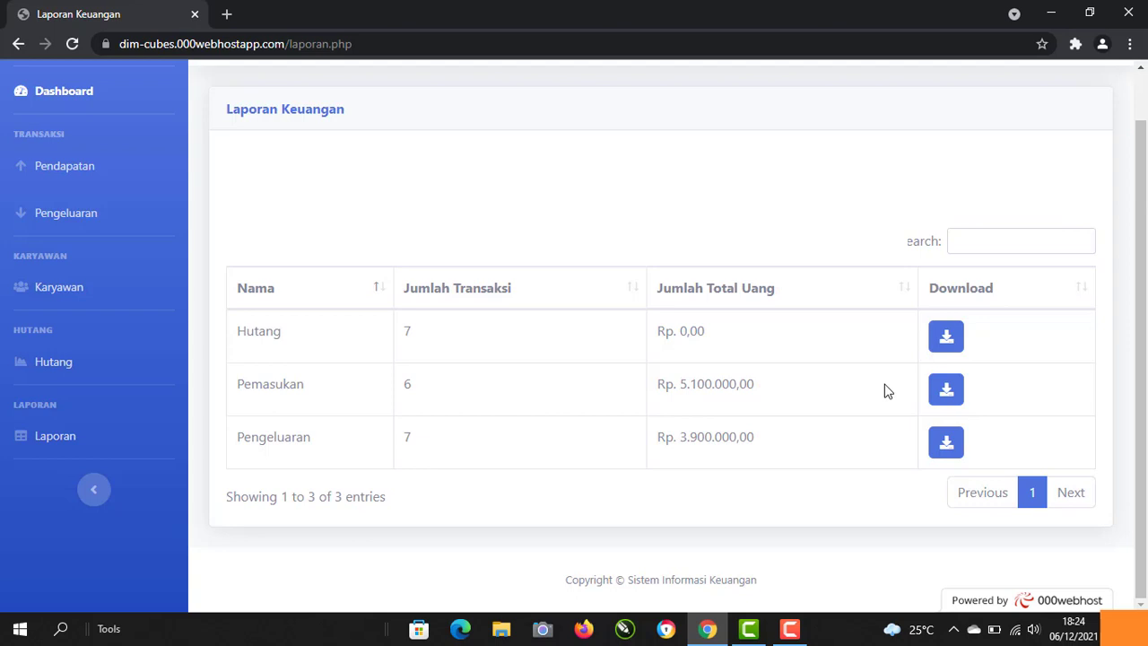
{"action": "left_click", "coordinate": [952, 392]}
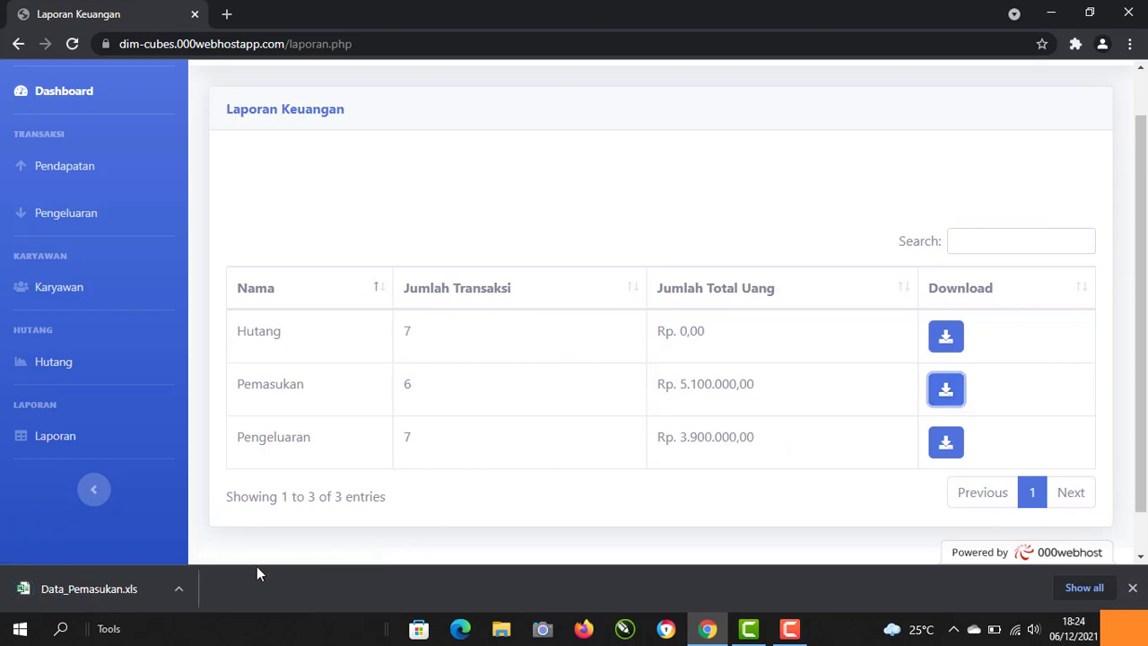
{"action": "left_click", "coordinate": [144, 586]}
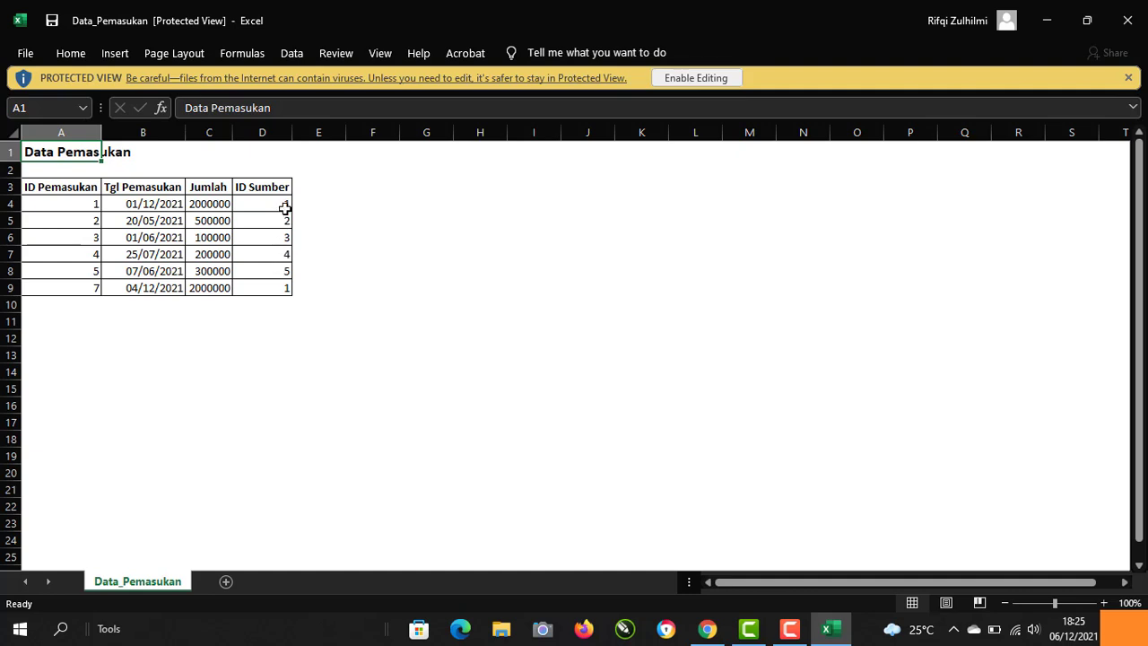
Step: Back in Chrome, download the Pengeluaran report as Data_Pengeluaran.xls and open it
{"action": "left_click", "coordinate": [708, 630]}
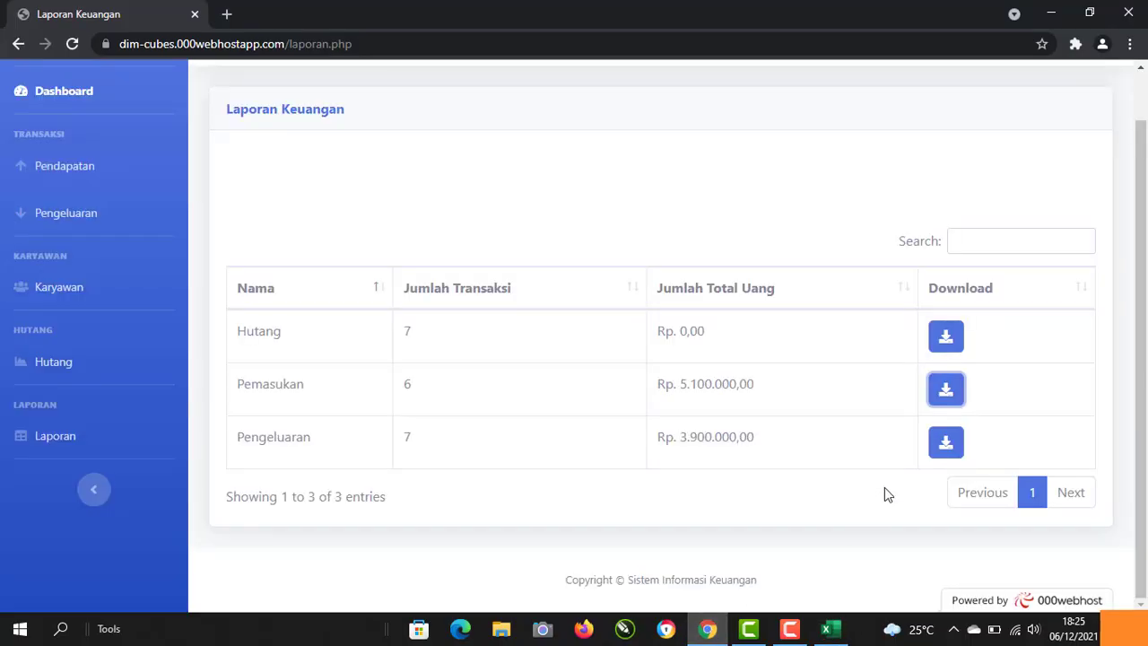
{"action": "left_click", "coordinate": [946, 444]}
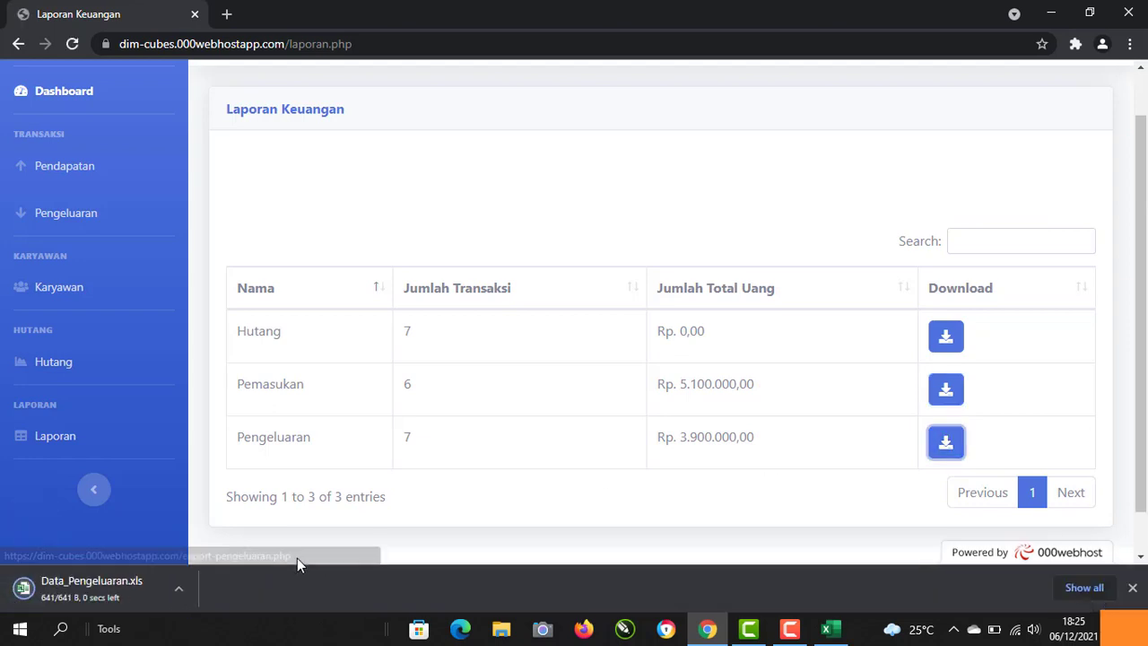
{"action": "left_click", "coordinate": [105, 590]}
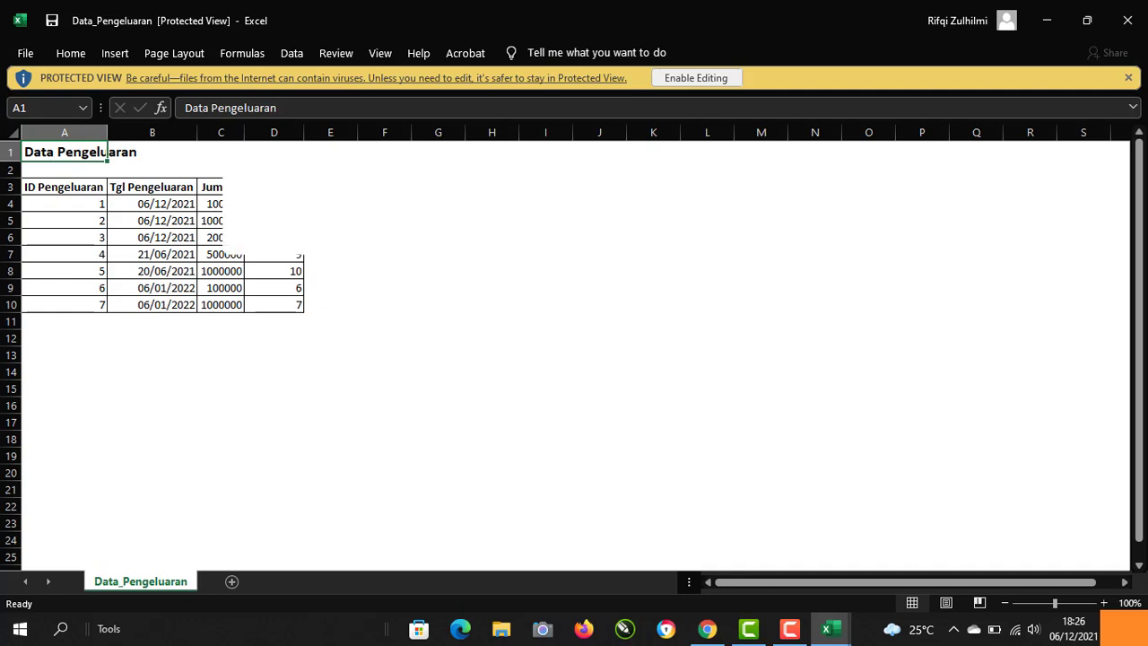
Step: Download the Hutang report as Data_Hutang.xls from the reports page and open it in Excel
{"action": "left_click", "coordinate": [718, 630]}
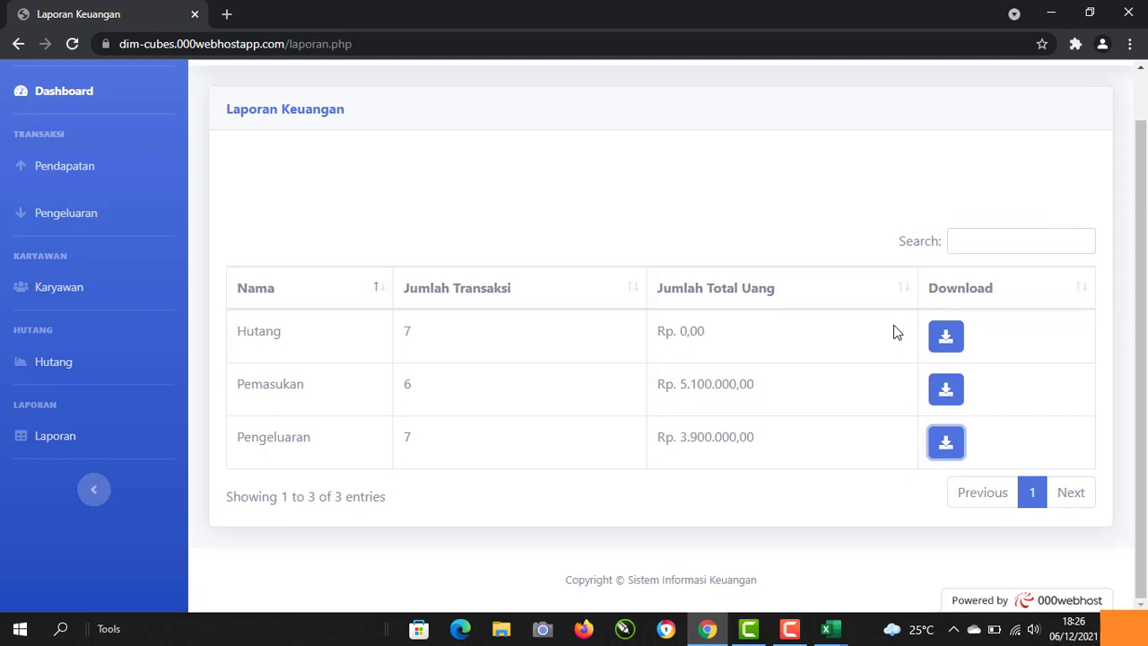
{"action": "left_click", "coordinate": [946, 337]}
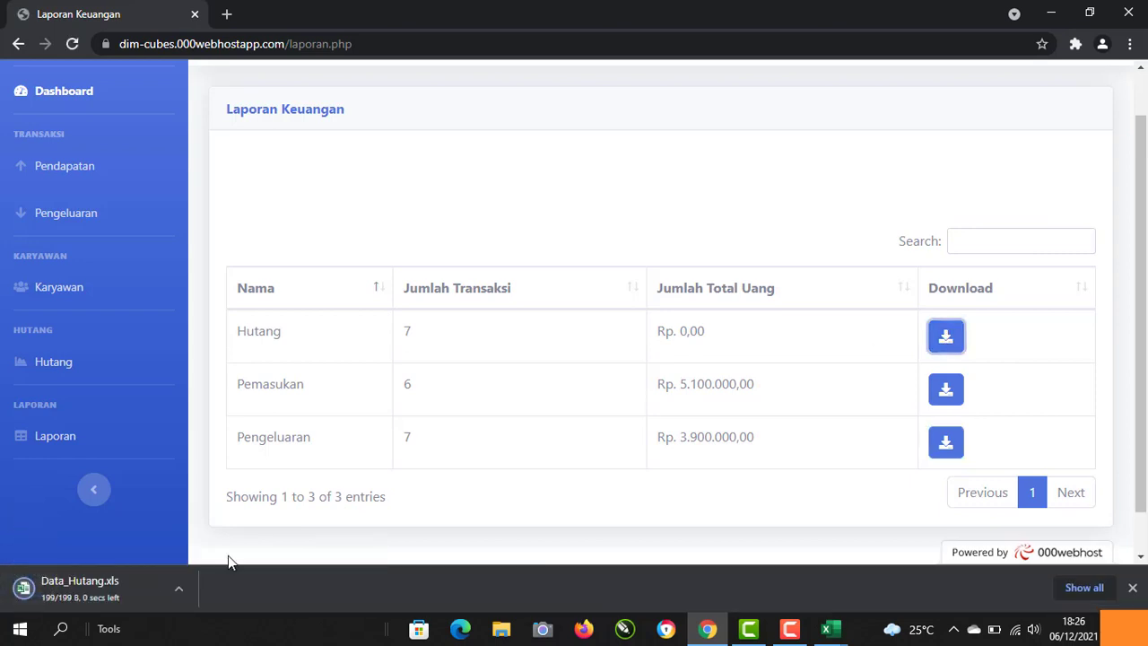
{"action": "left_click", "coordinate": [112, 588]}
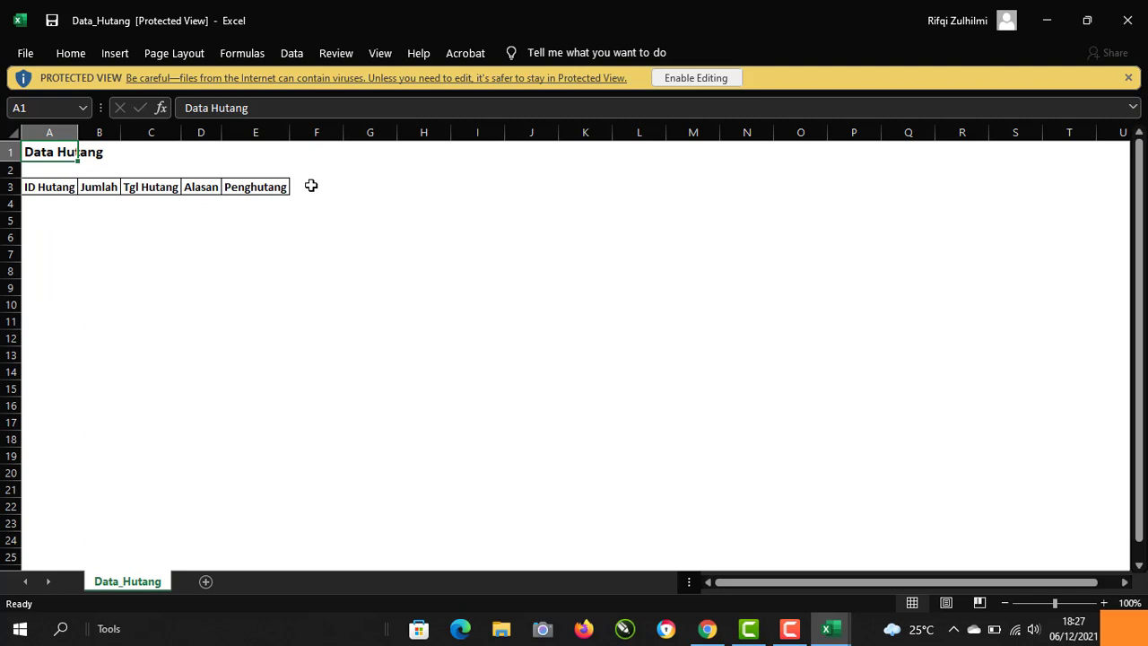
Step: After checking the header-only Data_Hutang sheet, return to the Laporan Keuangan page in Chrome
{"action": "left_click", "coordinate": [707, 628]}
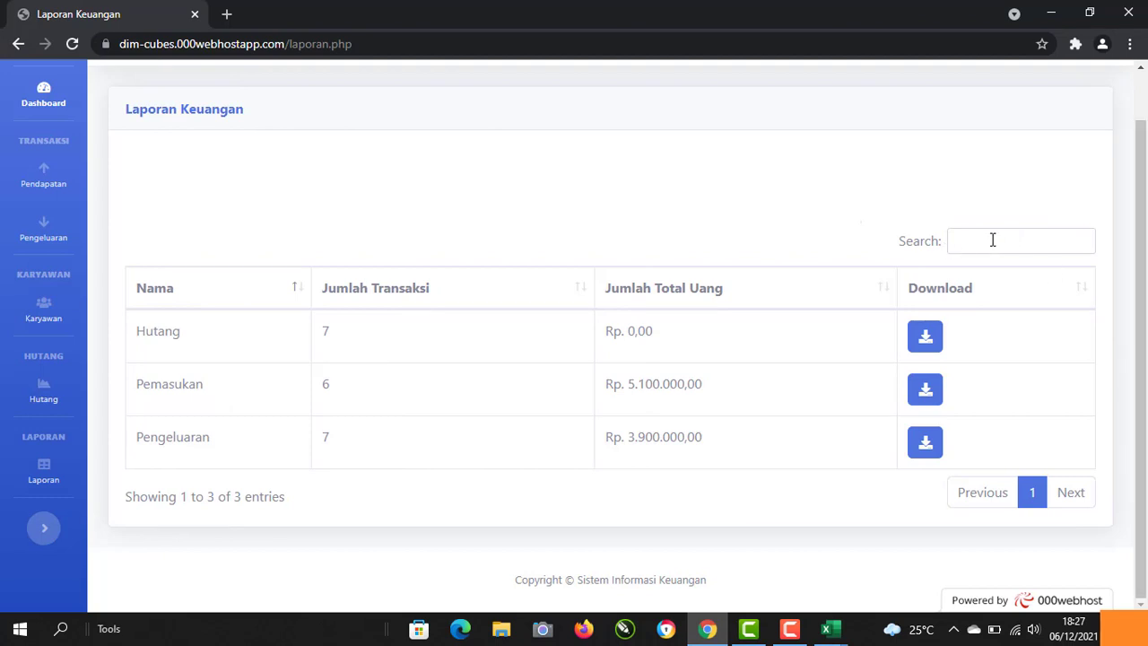
{"action": "scroll", "coordinate": [1144, 120], "scroll_direction": "up", "scroll_amount": 1}
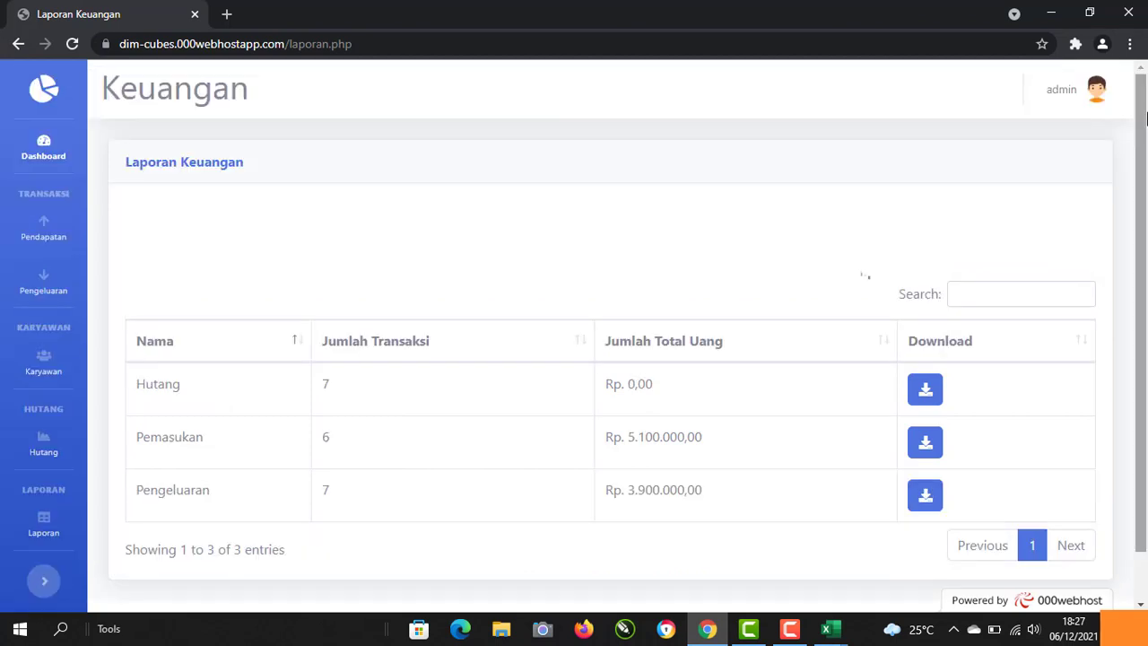